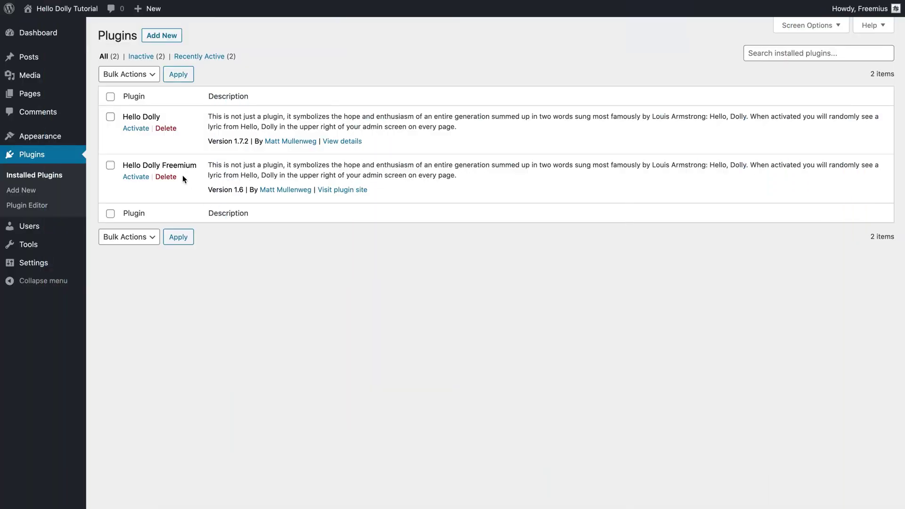
pyautogui.click(127, 129)
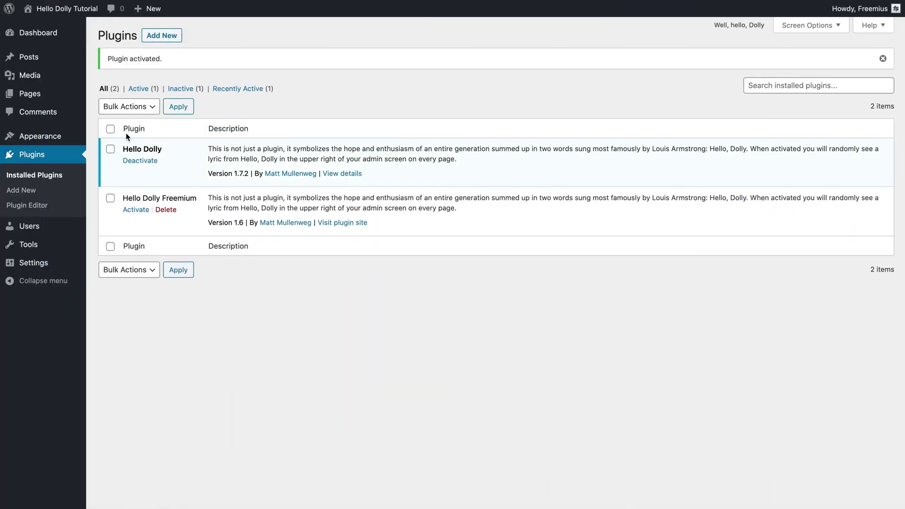
pyautogui.click(51, 154)
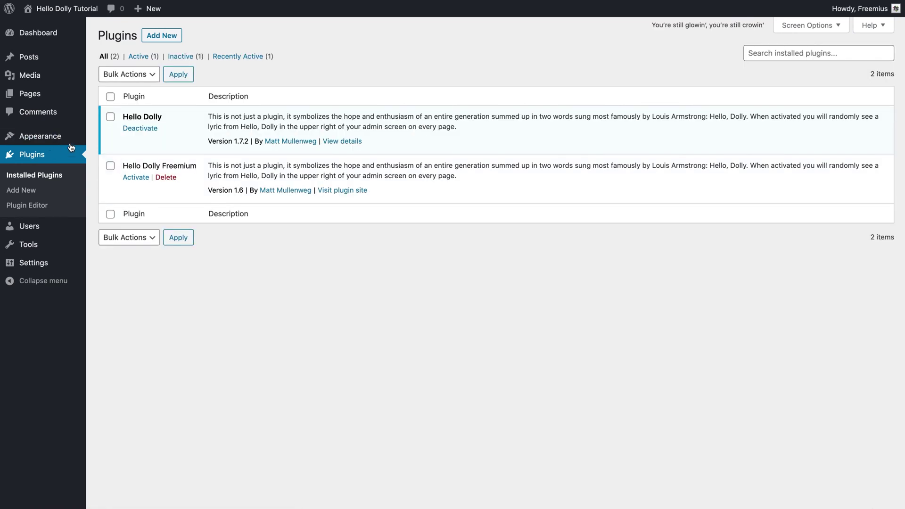
pyautogui.tripleClick(533, 37)
pyautogui.click(546, 117)
pyautogui.press('super+r')
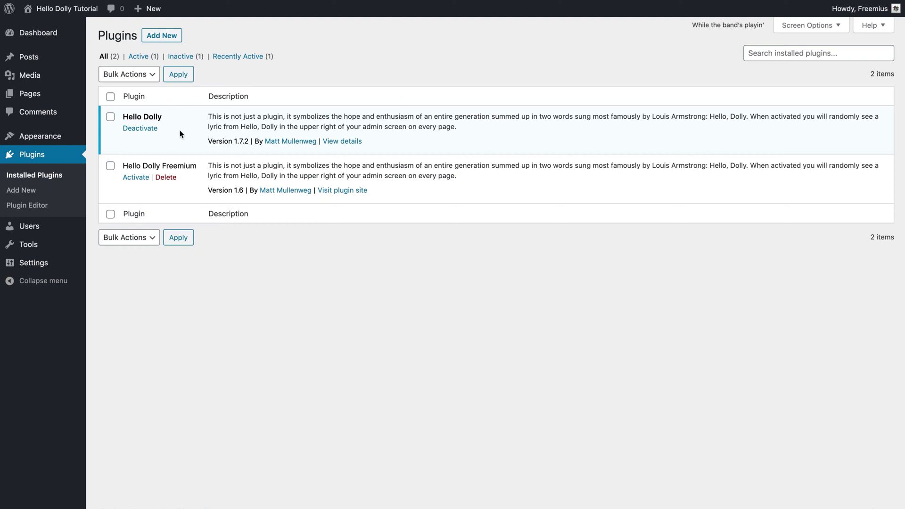
pyautogui.click(141, 129)
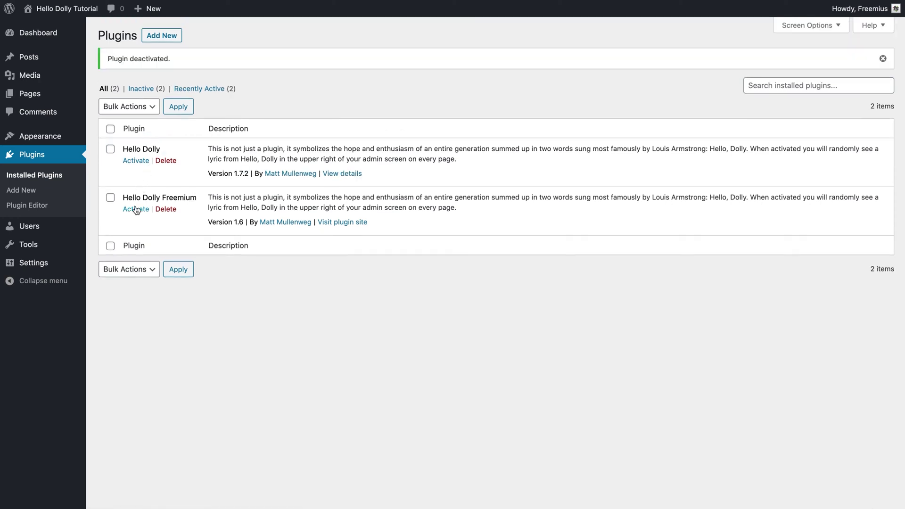
# Activate the Hello Dolly Freemium plugin and save its settings.
pyautogui.click(136, 210)
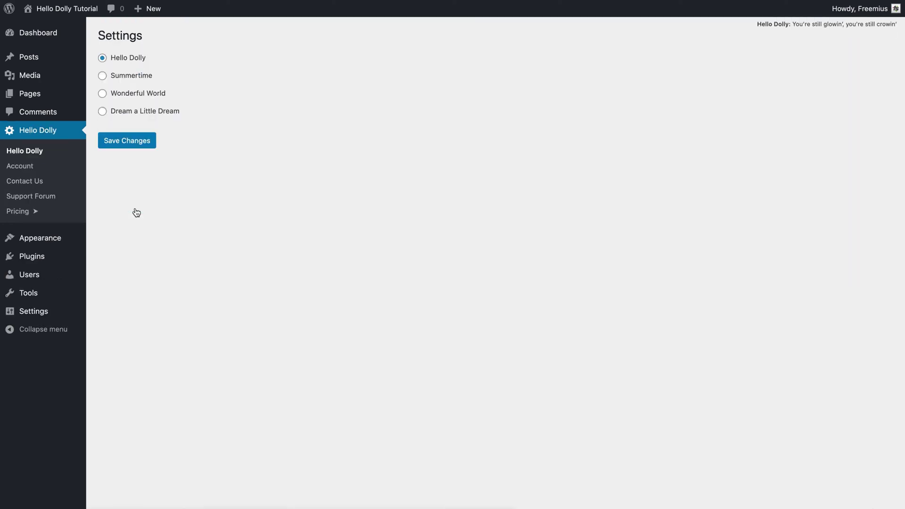
pyautogui.click(131, 140)
pyautogui.click(44, 256)
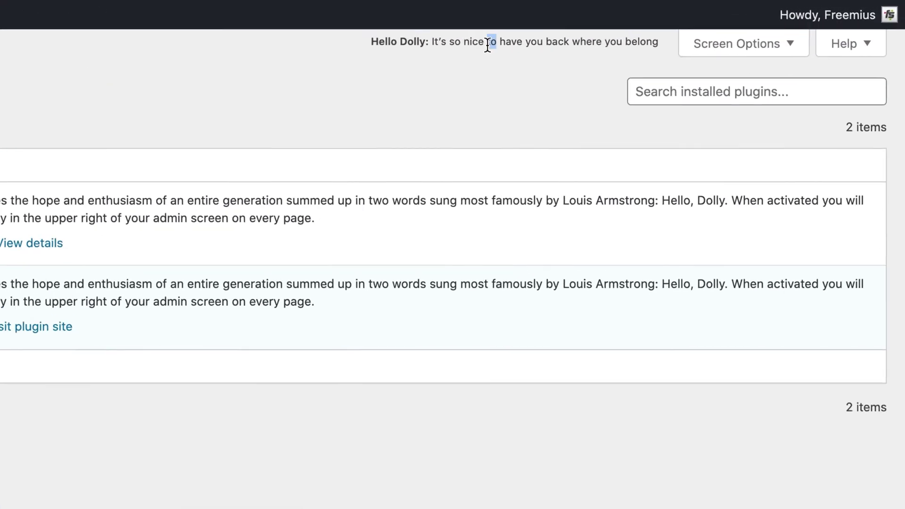
pyautogui.tripleClick(662, 26)
pyautogui.click(476, 66)
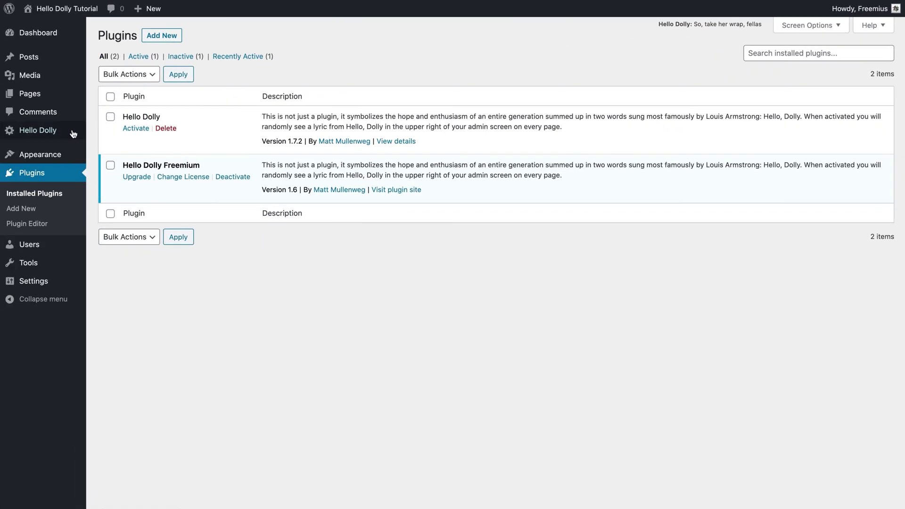
# Choose Summertime as the lyric song in Hello Dolly settings and save.
pyautogui.click(66, 133)
pyautogui.click(115, 78)
pyautogui.click(119, 140)
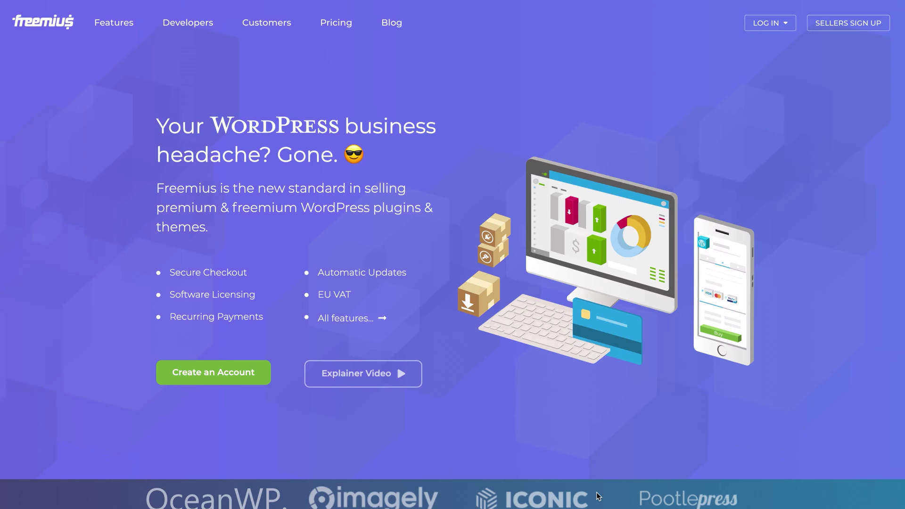
# Sign in to the Freemius Developer Dashboard.
pyautogui.moveTo(770, 23)
pyautogui.click(764, 61)
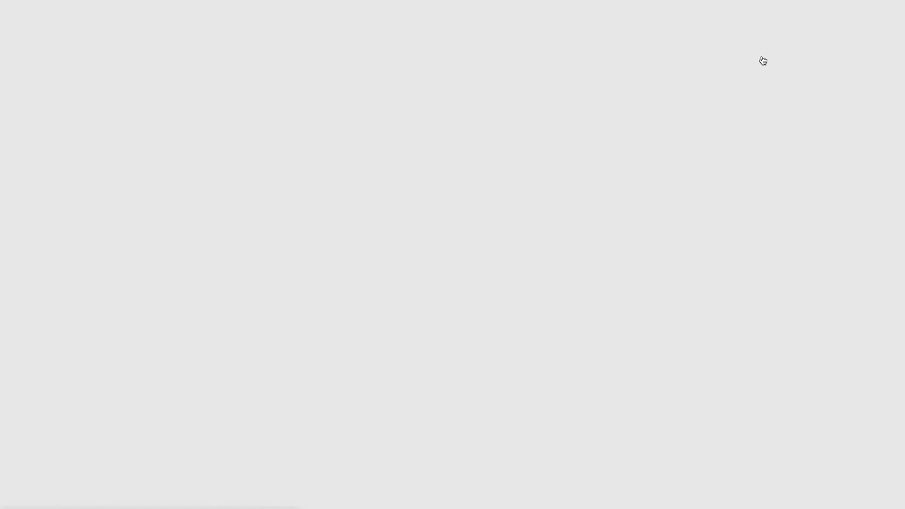
pyautogui.click(471, 283)
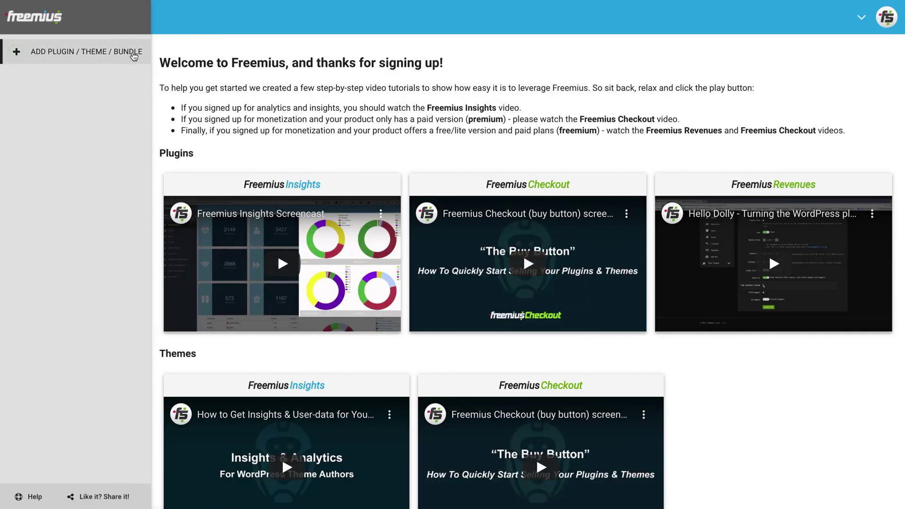
# Create a plugin product titled 'Hello Dolly' with slug 'hello-dolly'.
pyautogui.click(132, 53)
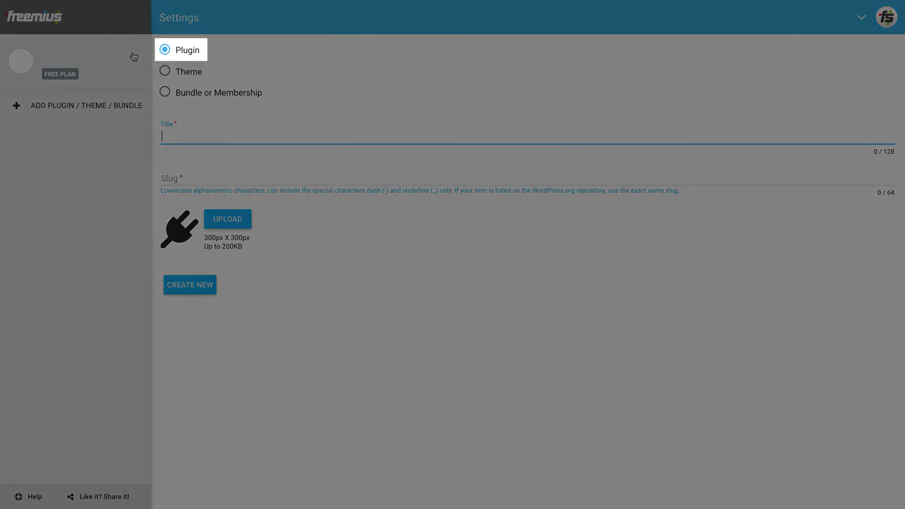
pyautogui.write('Hello Dolly')
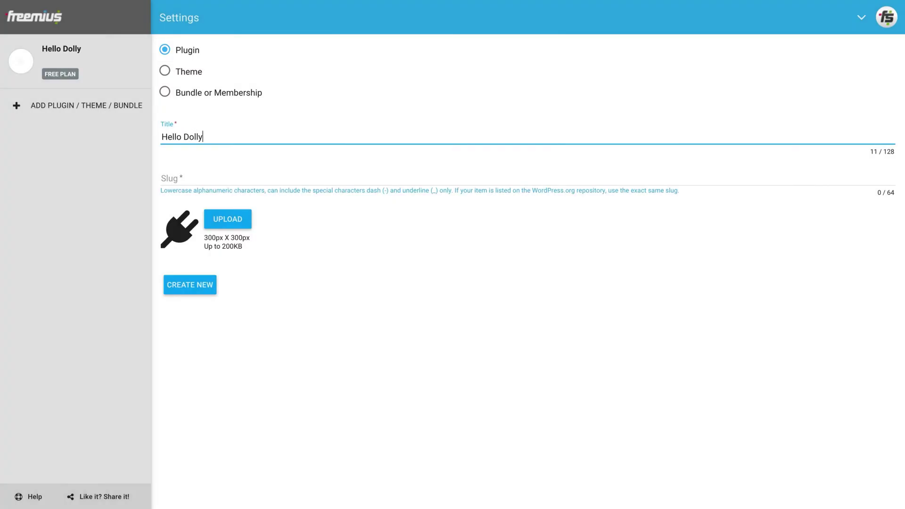
pyautogui.press('Tab')
pyautogui.write('hello-')
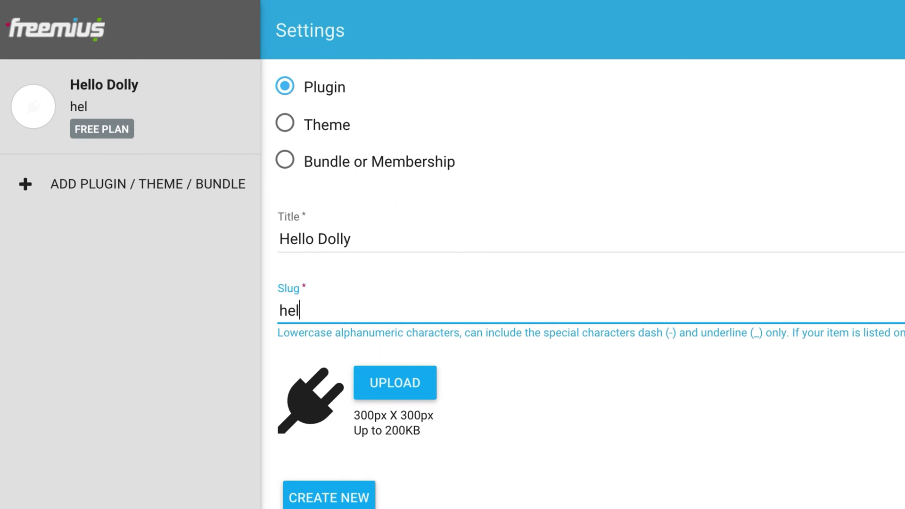
pyautogui.write('dolly')
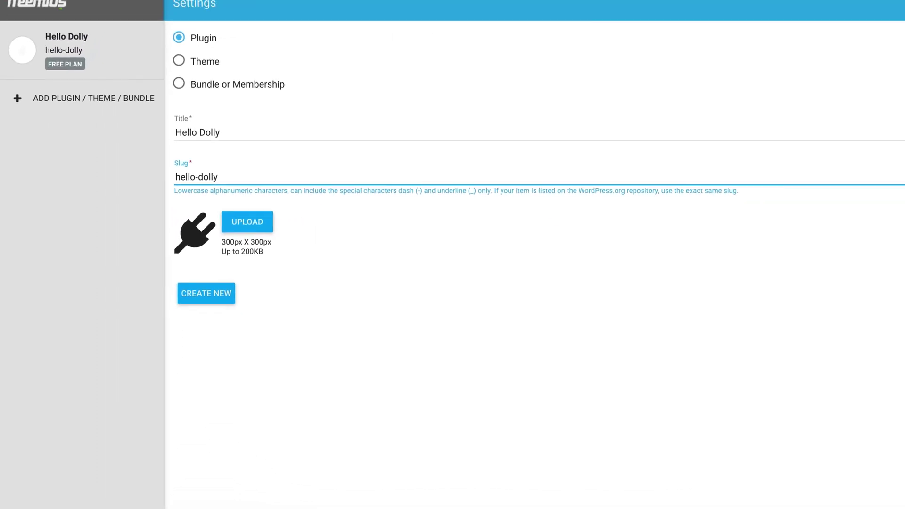
pyautogui.click(195, 283)
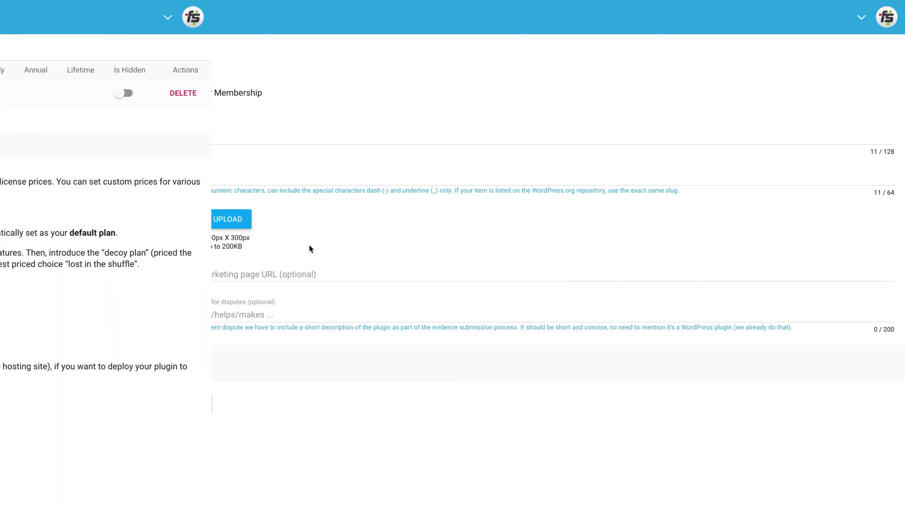
# Add a plan with unique name 'summertime' and title 'Summertime' under Plans.
pyautogui.click(59, 180)
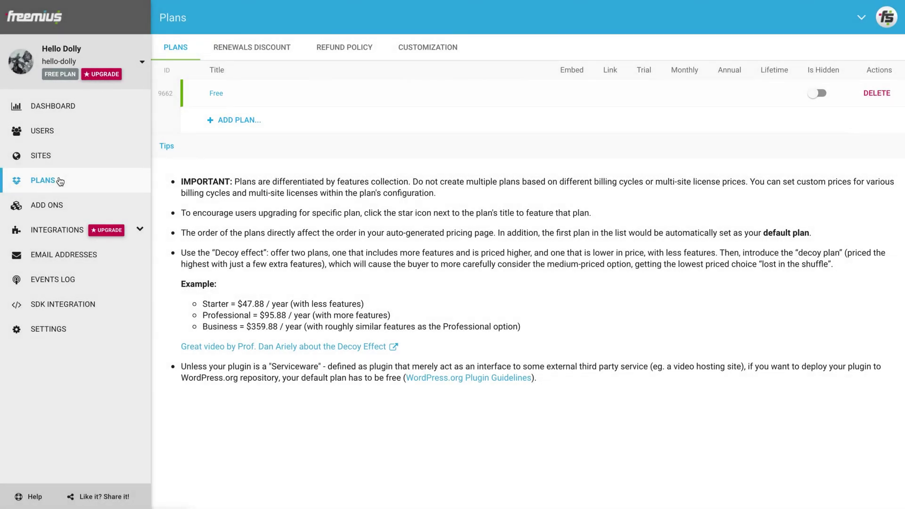
pyautogui.click(223, 119)
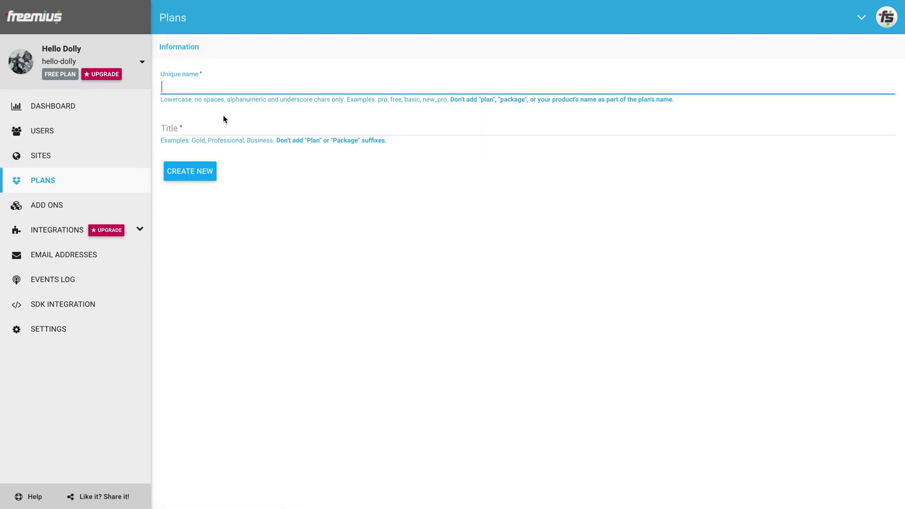
pyautogui.write('summertime')
pyautogui.click(163, 128)
pyautogui.write('Summertime')
pyautogui.click(195, 172)
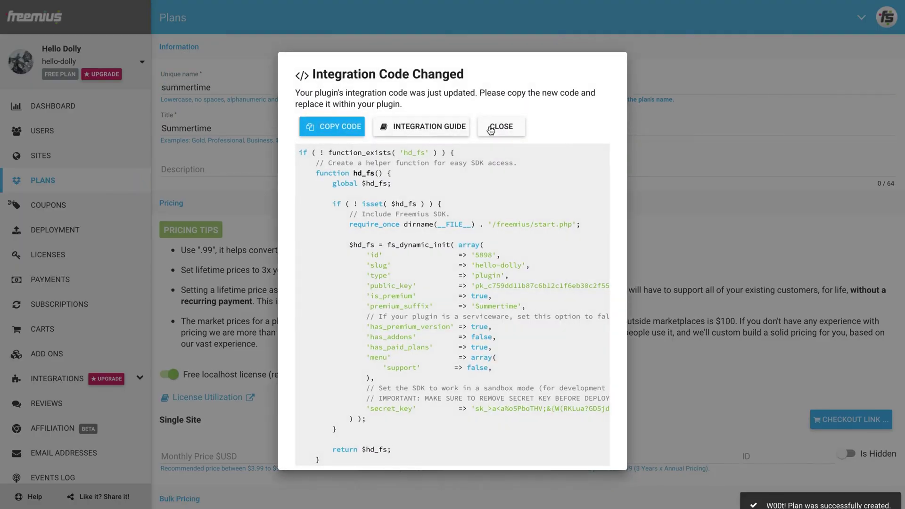
pyautogui.click(490, 128)
# Set the Summertime plan description to 'Jazz Lovers'.
pyautogui.click(449, 165)
pyautogui.write('Jazz Lovers')
pyautogui.scroll(-2, 416, 275)
pyautogui.scroll(-3, 416, 276)
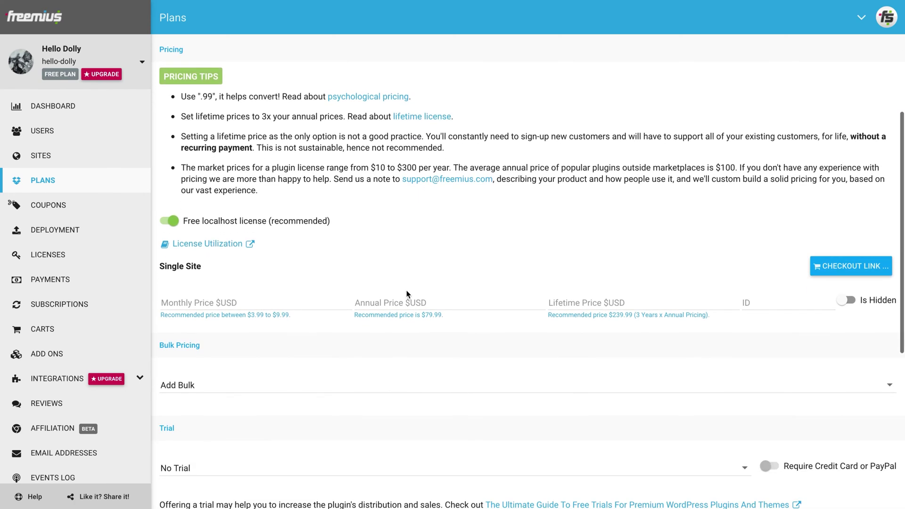
# Enter single-site pricing of 4.99 annual and 24.99 lifetime.
pyautogui.click(401, 304)
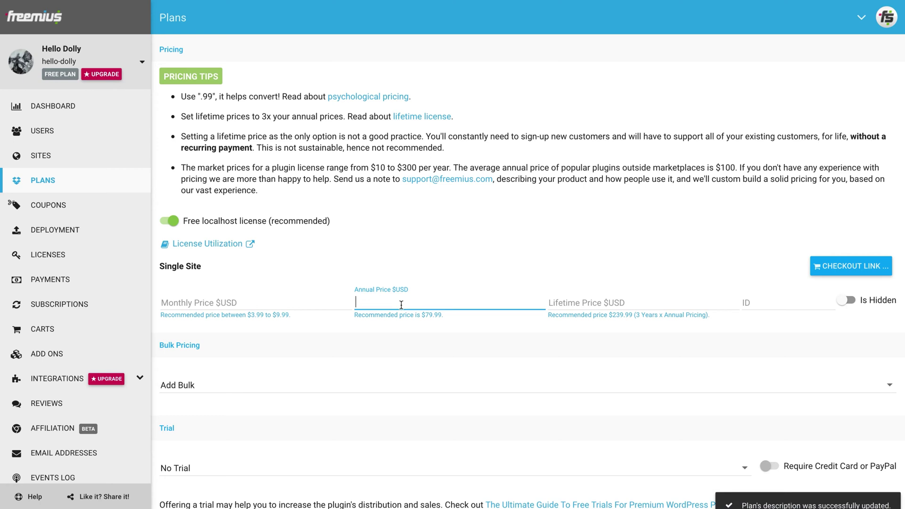
pyautogui.write('4.99')
pyautogui.press('Tab')
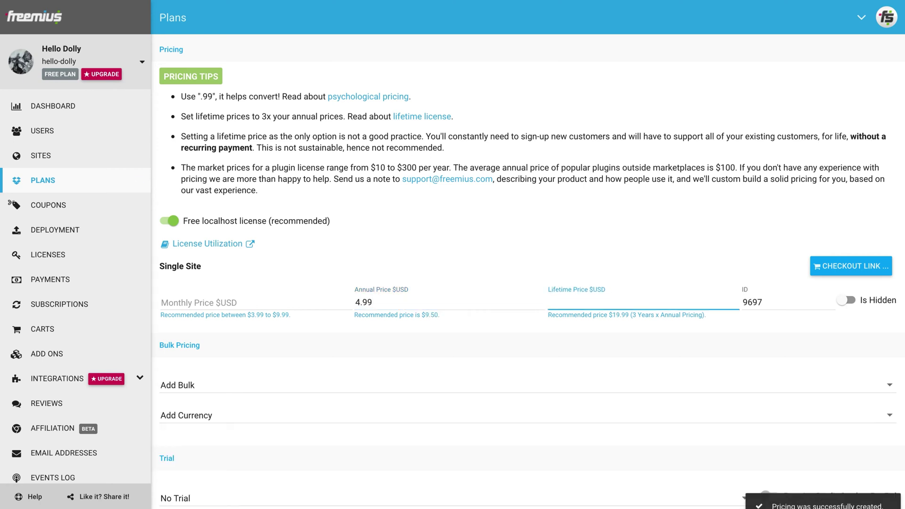
pyautogui.write('24.99')
pyautogui.press('Tab')
# Leave bulk site-count pricing and additional currencies unset.
pyautogui.scroll(-2, 267, 342)
pyautogui.scroll(-1, 267, 342)
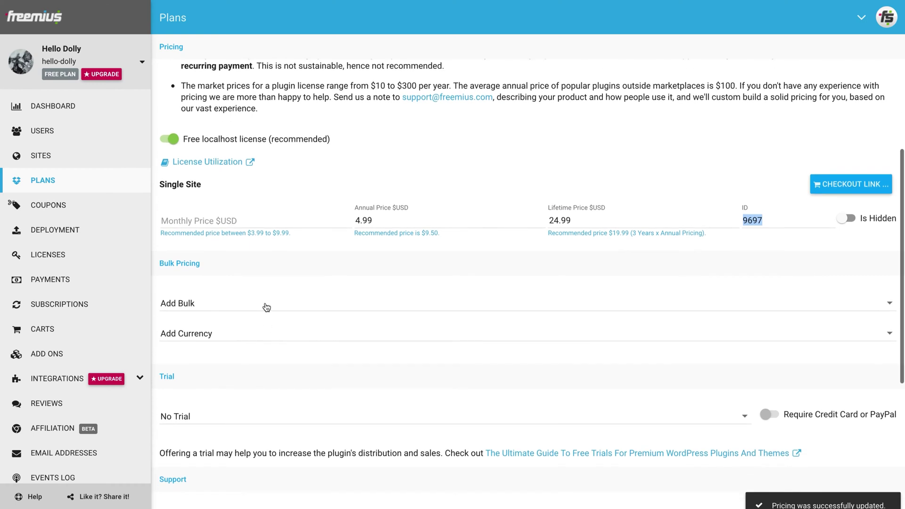
pyautogui.click(266, 307)
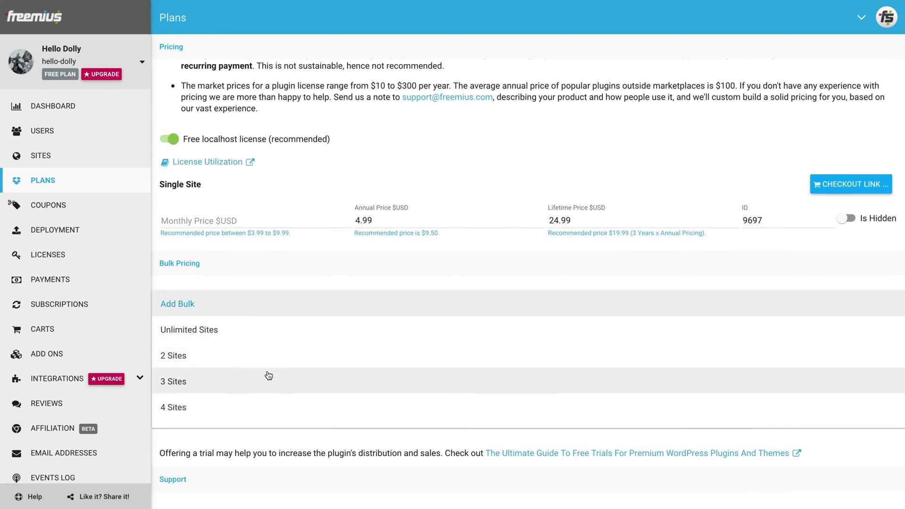
pyautogui.scroll(-3, 266, 374)
pyautogui.scroll(-10, 268, 374)
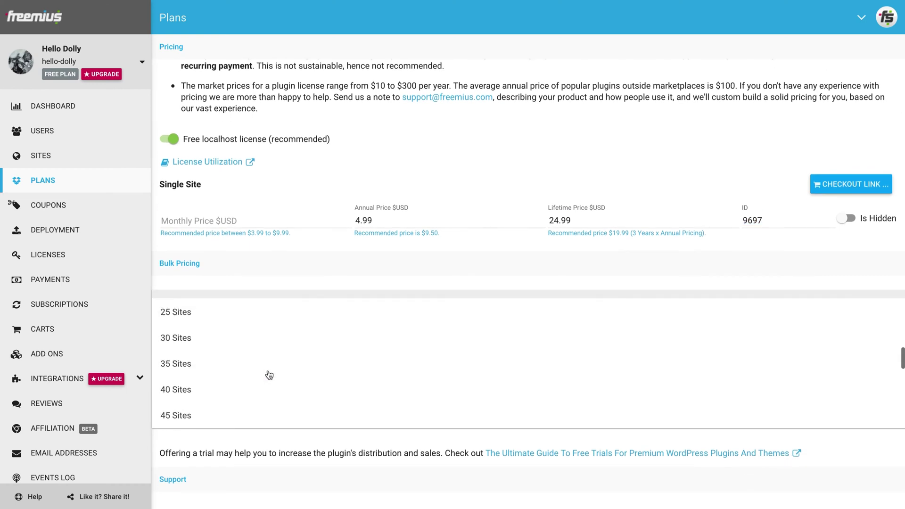
pyautogui.click(277, 464)
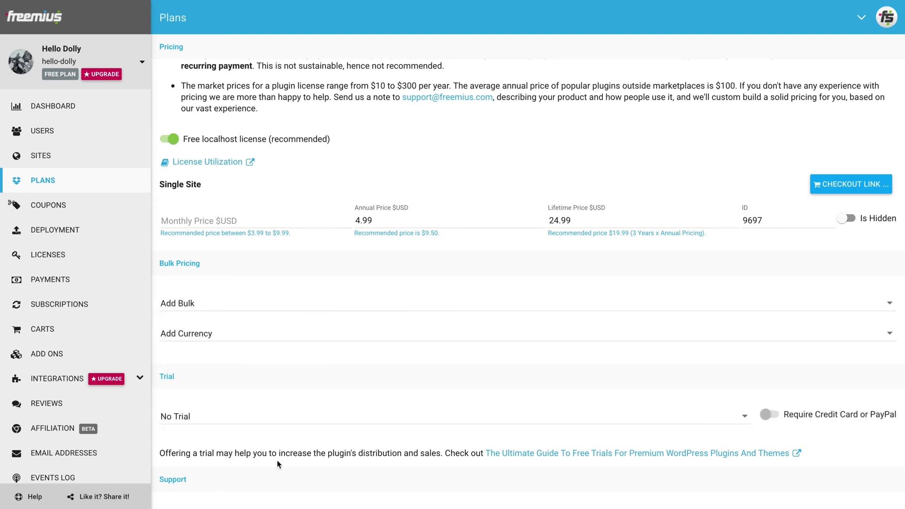
pyautogui.click(263, 344)
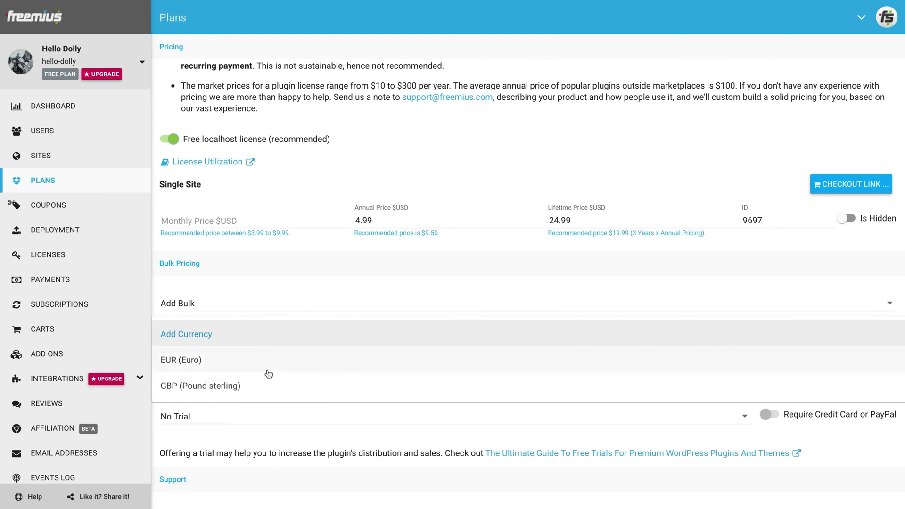
pyautogui.click(285, 458)
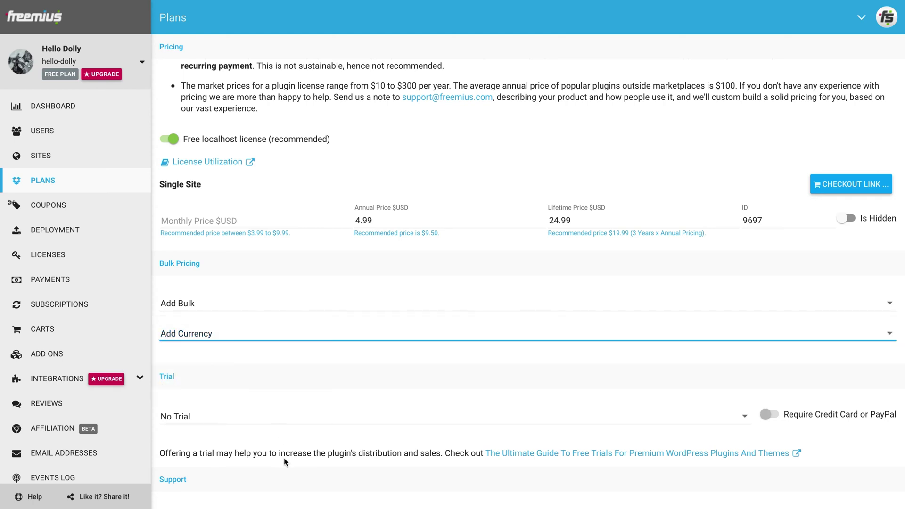
pyautogui.scroll(-5, 284, 457)
pyautogui.scroll(-1, 284, 457)
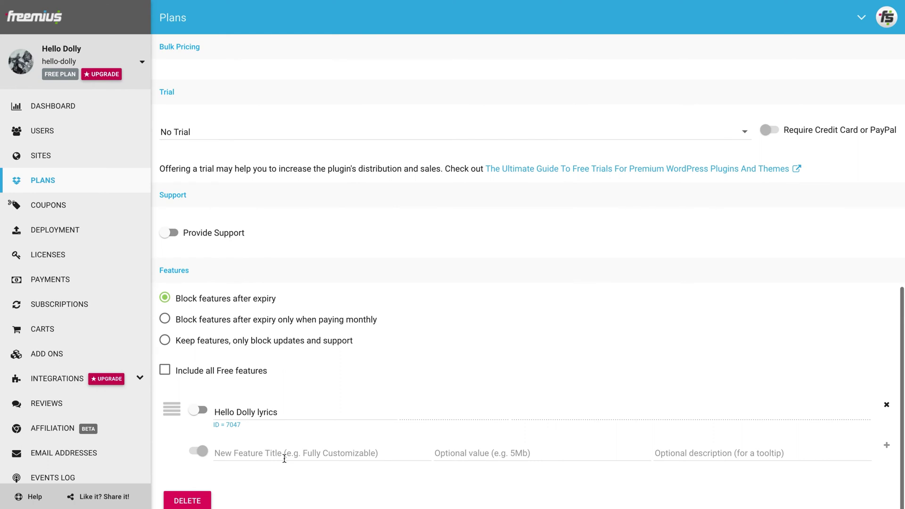
# Turn on plan support with e-mail enabled and enter the support e-mail address.
pyautogui.click(169, 234)
pyautogui.scroll(-2, 226, 288)
pyautogui.click(170, 250)
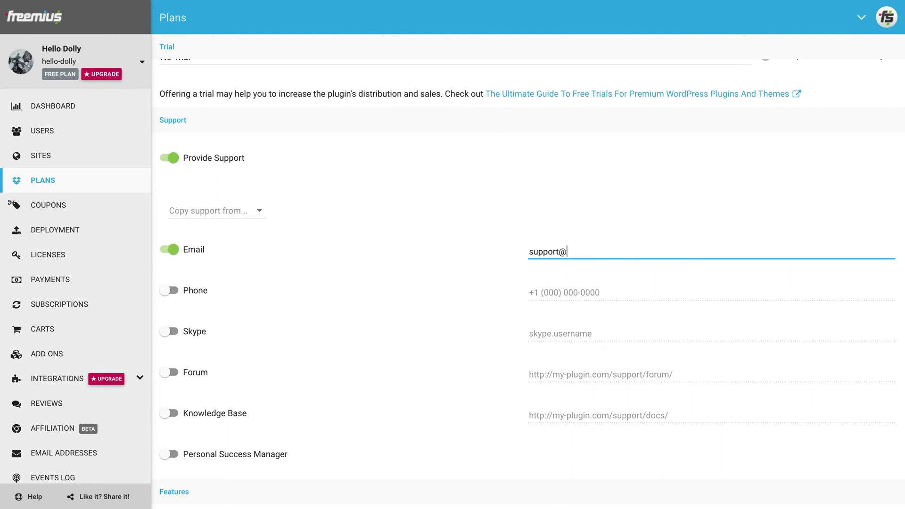
pyautogui.hotkey('ctrl', 'a')
pyautogui.click(410, 190)
# Set expiry behaviour to keep features, blocking only updates and support.
pyautogui.scroll(-3, 410, 193)
pyautogui.scroll(-2, 235, 357)
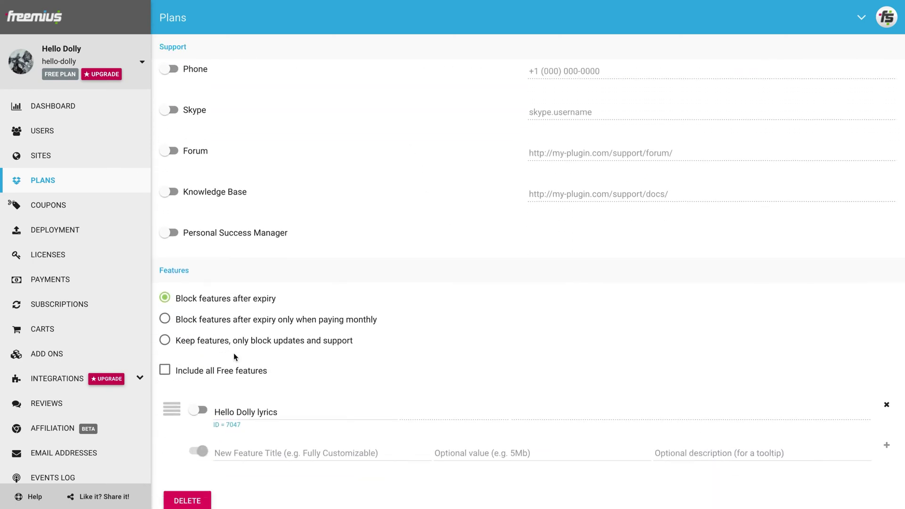
pyautogui.click(232, 323)
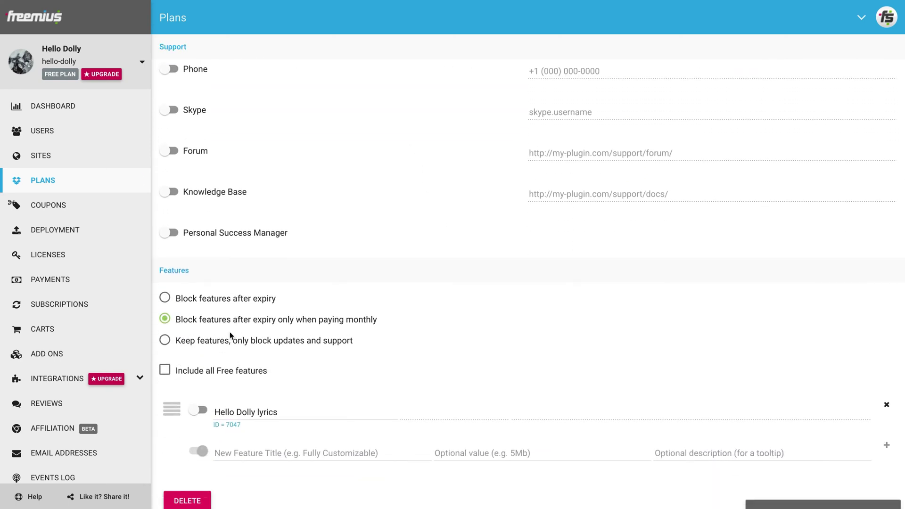
pyautogui.click(228, 344)
# Block features after expiry, include all Free features, and add a 'Summertime lyrics' feature.
pyautogui.click(227, 302)
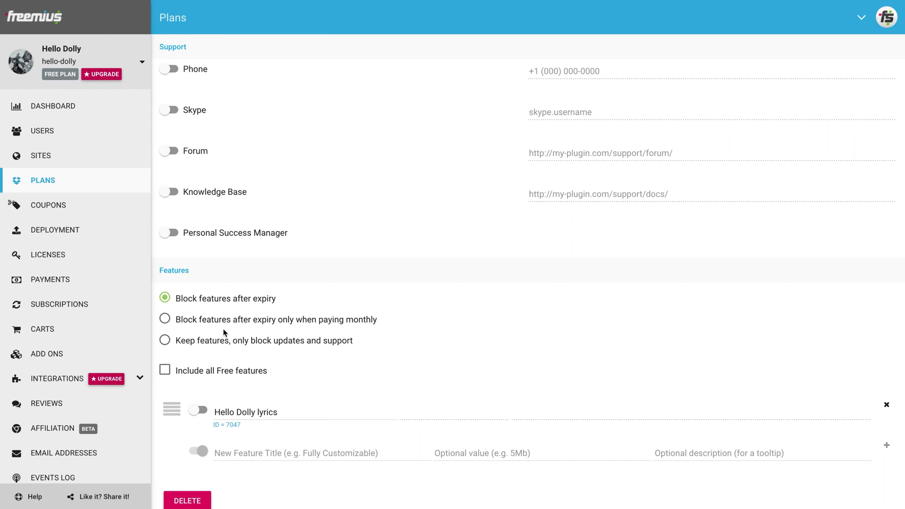
pyautogui.click(217, 374)
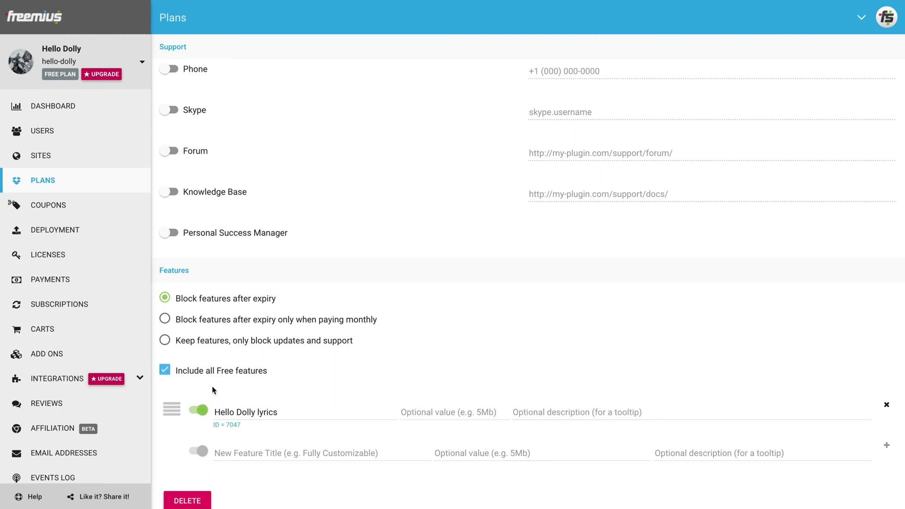
pyautogui.click(236, 447)
pyautogui.write('S')
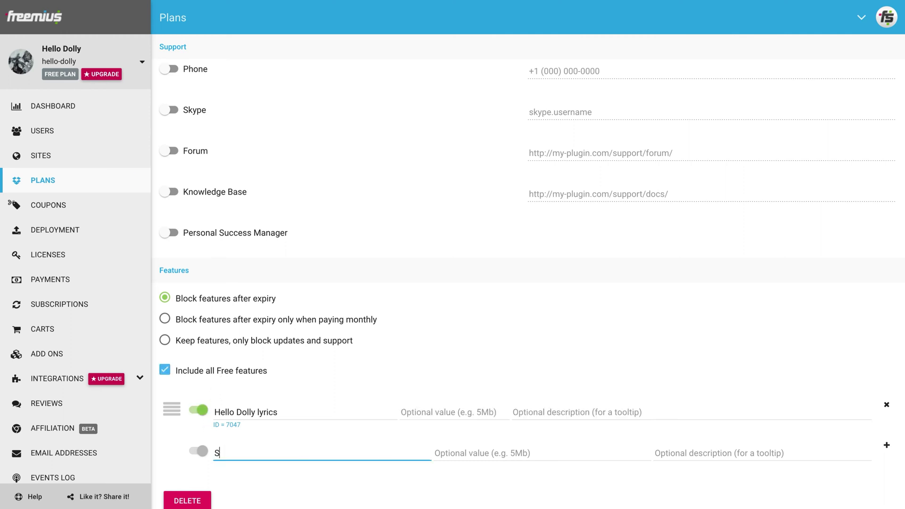
pyautogui.write('ummertime lyrics')
pyautogui.click(887, 446)
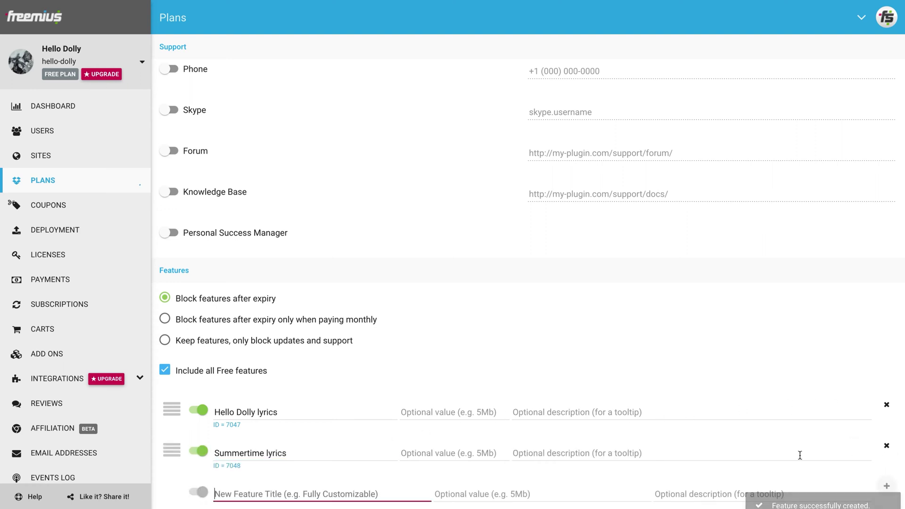
pyautogui.scroll(-2, 367, 433)
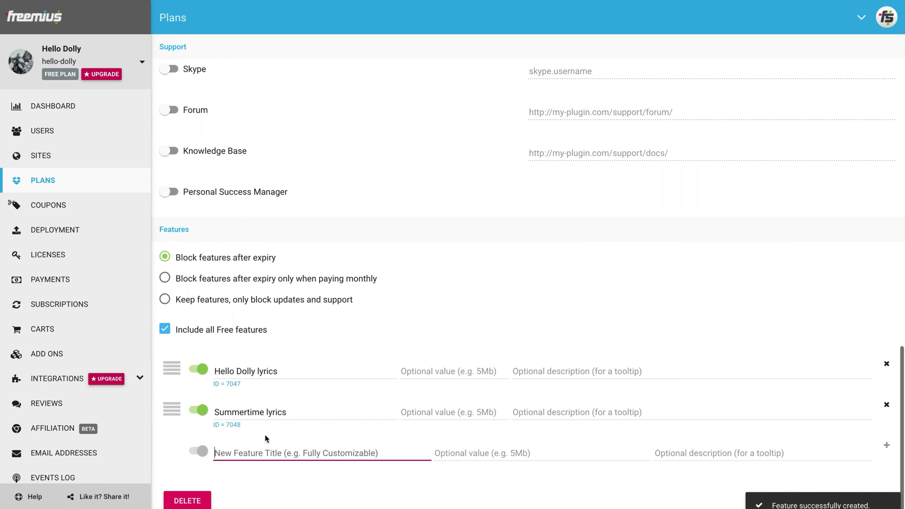
pyautogui.click(75, 179)
# Create a plan with unique name 'wonderfulworld' and title 'Wonderful World'.
pyautogui.click(238, 147)
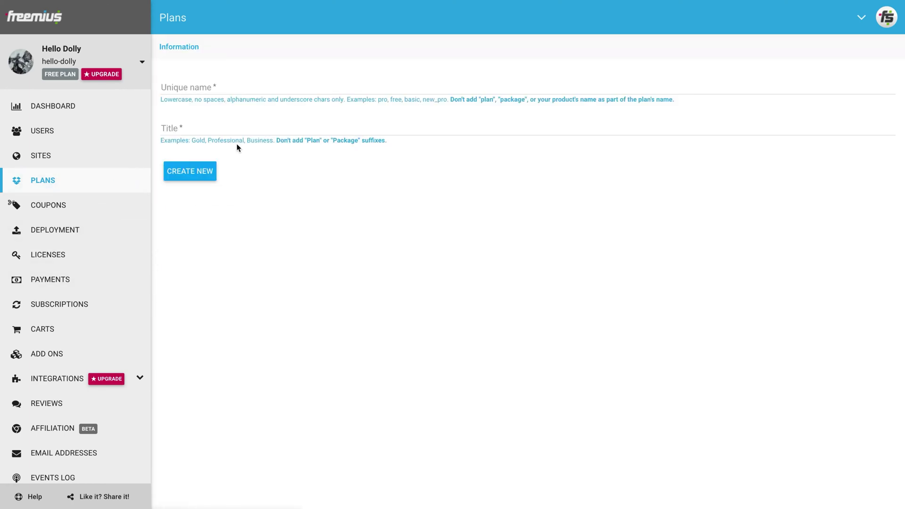
pyautogui.write('wonderful')
pyautogui.write('world')
pyautogui.click(162, 128)
pyautogui.write('Wonderful World')
pyautogui.click(200, 171)
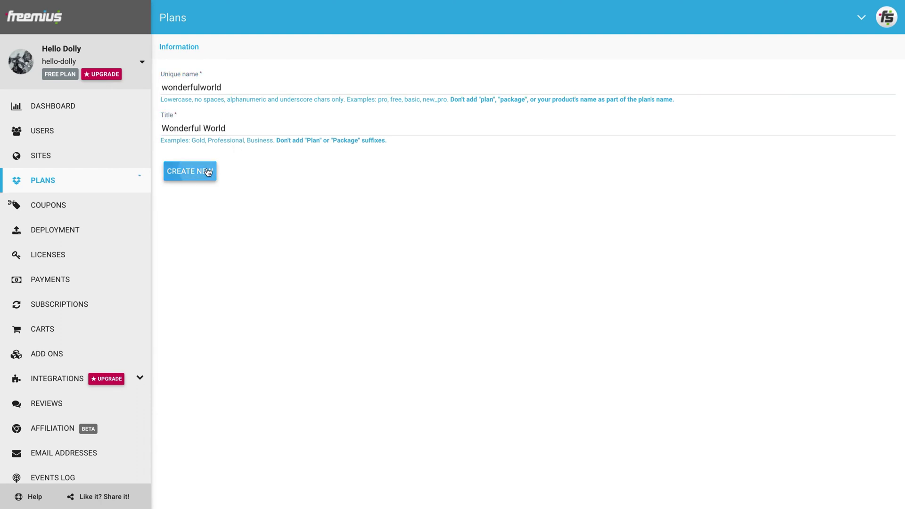
pyautogui.click(496, 128)
# Describe the plan as 'Jazz Professionals' priced 49.99 annual and 149.99 lifetime.
pyautogui.click(414, 162)
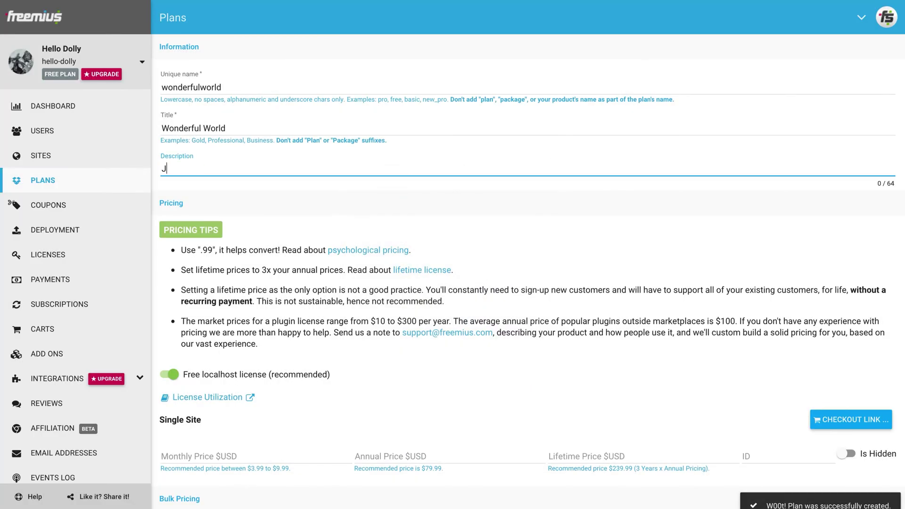
pyautogui.write('Jazz Professionals')
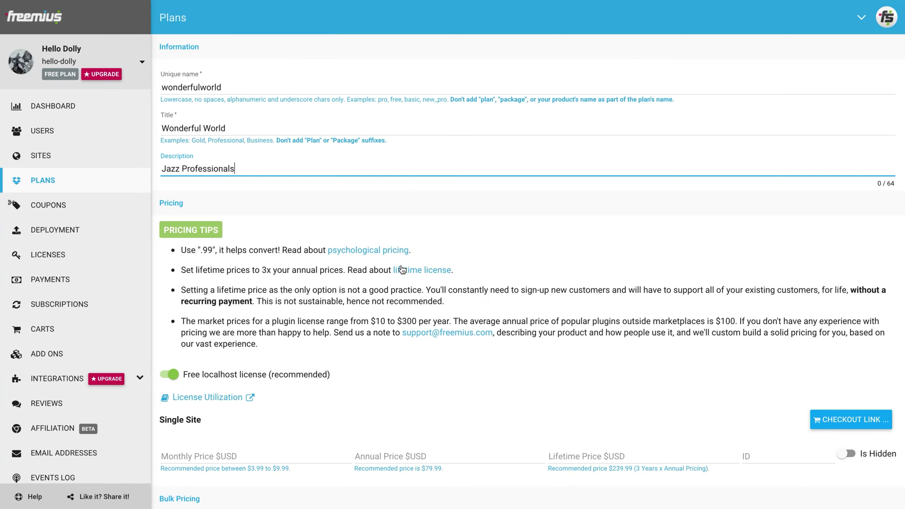
pyautogui.scroll(-2, 401, 260)
pyautogui.click(400, 351)
pyautogui.write('49.99')
pyautogui.press('Tab')
pyautogui.write('149.99')
pyautogui.press('Tab')
# Turn on support for Wonderful World, copying settings from the Summertime plan.
pyautogui.scroll(-10, 258, 266)
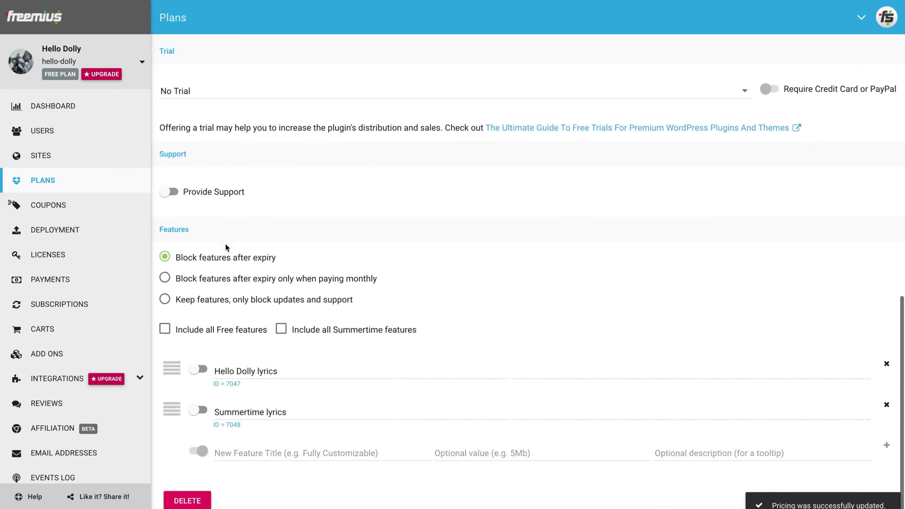
pyautogui.click(210, 193)
pyautogui.click(205, 245)
pyautogui.click(204, 269)
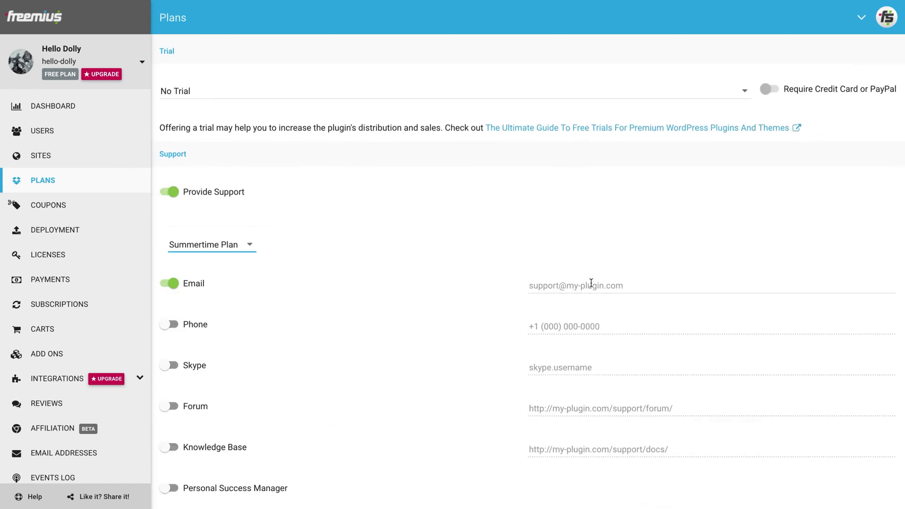
# Include all Free and Summertime features and add a 'Wonderful World lyrics' feature.
pyautogui.scroll(-6, 591, 282)
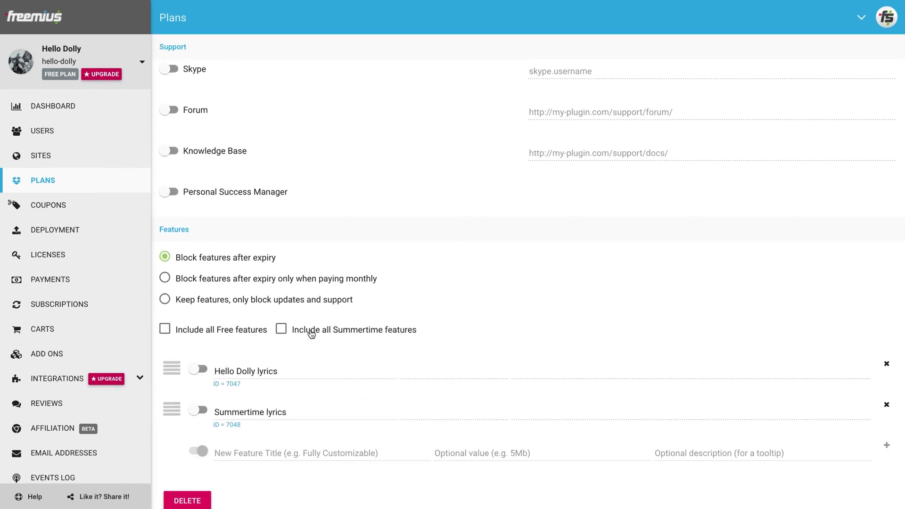
pyautogui.click(311, 334)
pyautogui.click(256, 450)
pyautogui.write('Wonderful World lyrics')
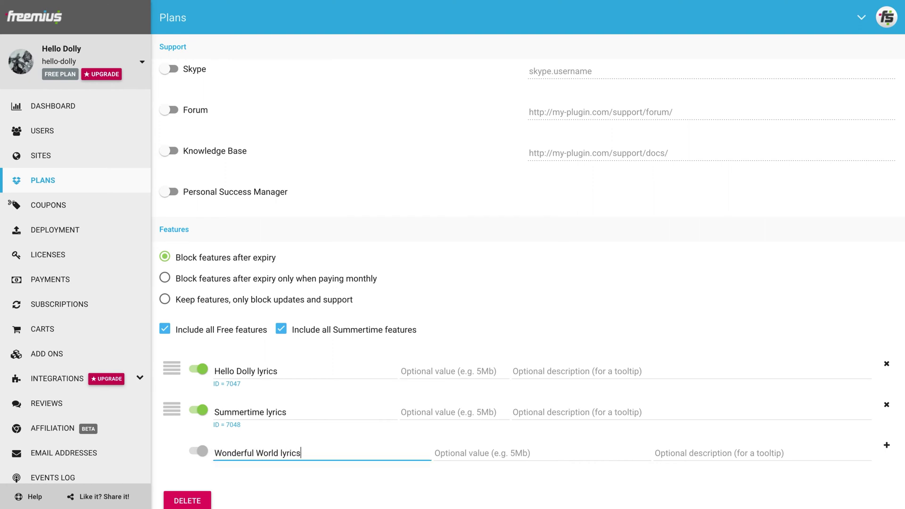
pyautogui.click(887, 445)
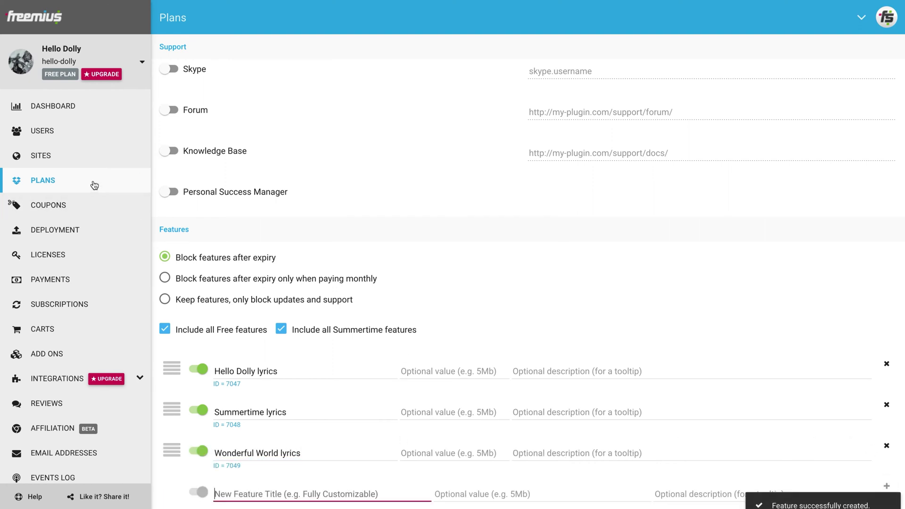
# Start a new plan with unique name 'dream' and title 'Dream a Little Dream'.
pyautogui.click(95, 185)
pyautogui.click(235, 176)
pyautogui.write('dream')
pyautogui.press('Tab')
pyautogui.write('Dream a Little Dream')
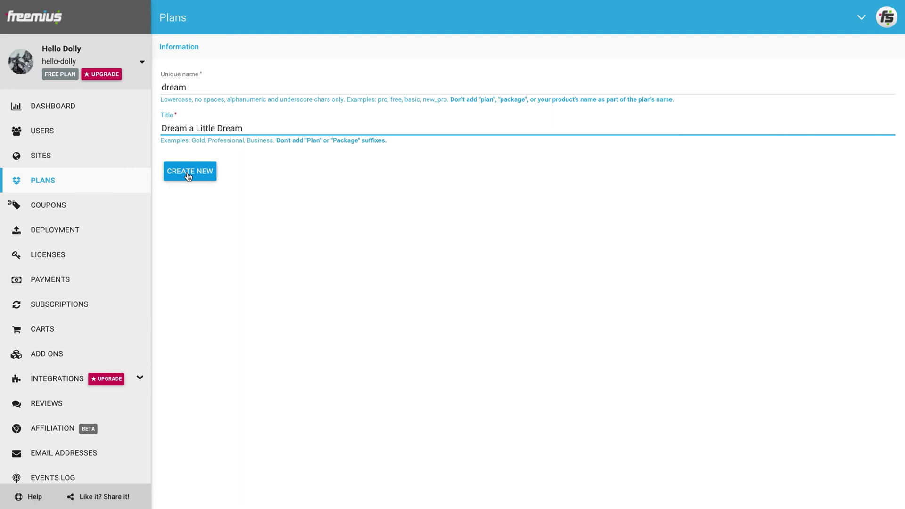
# Create the Dream a Little Dream plan with description 'Jazz Addicts'.
pyautogui.click(188, 174)
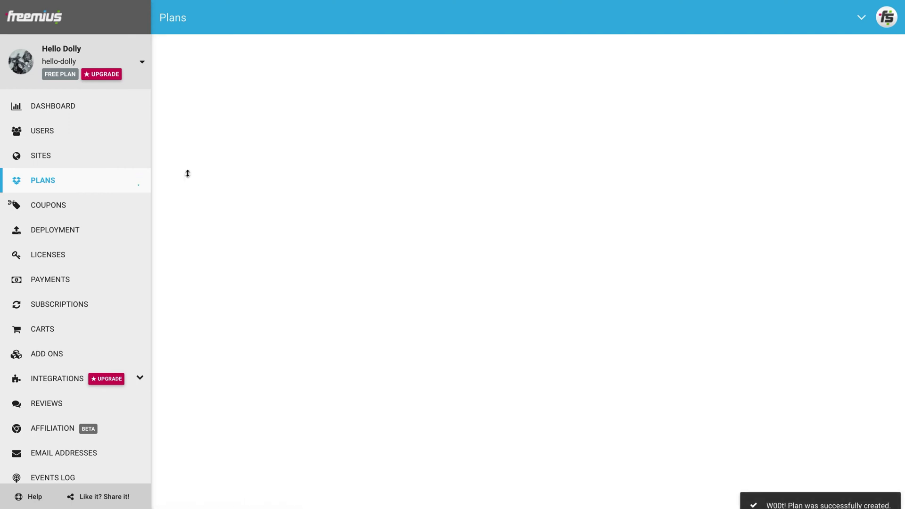
pyautogui.click(188, 169)
pyautogui.write('Jazz Addicts')
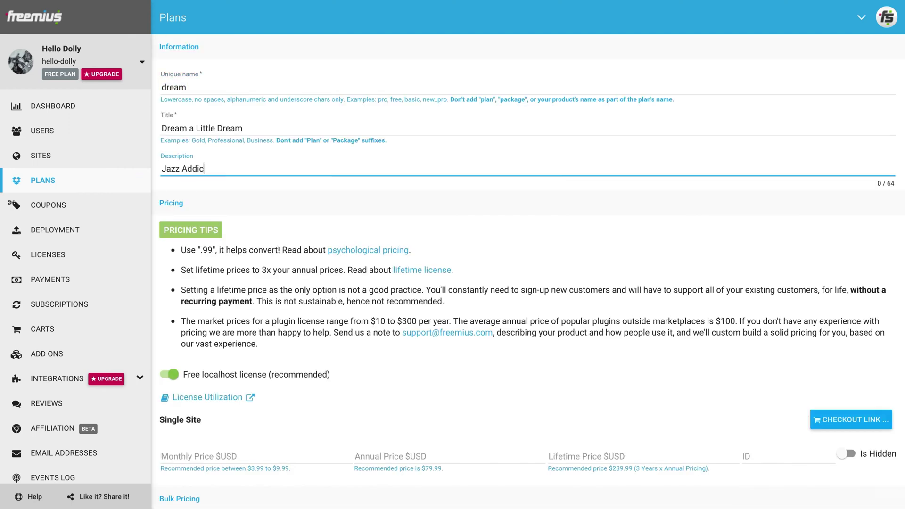
pyautogui.scroll(-2, 399, 369)
# Set the Dream plan's prices to 99.99 annual and 299.99 lifetime.
pyautogui.click(399, 374)
pyautogui.write('99.99')
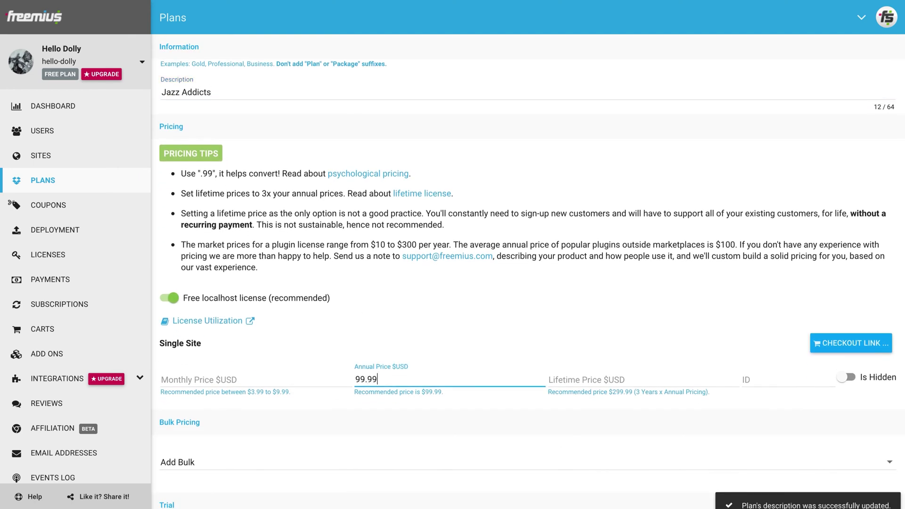
pyautogui.press('Tab')
pyautogui.write('29.9')
pyautogui.press('BackSpace')
pyautogui.press('BackSpace')
pyautogui.write('9.99')
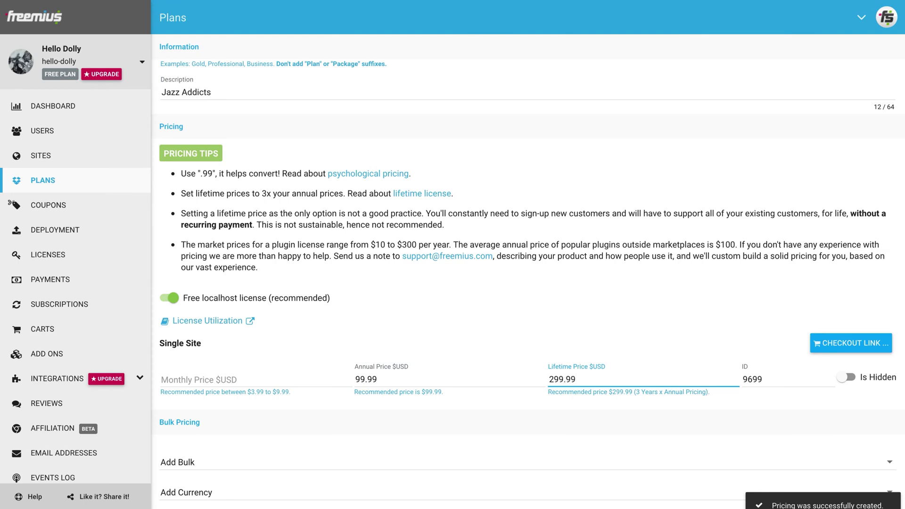
pyautogui.press('Tab')
# Turn on support for the Dream plan, copying settings from Wonderful World.
pyautogui.scroll(-10, 225, 171)
pyautogui.click(224, 165)
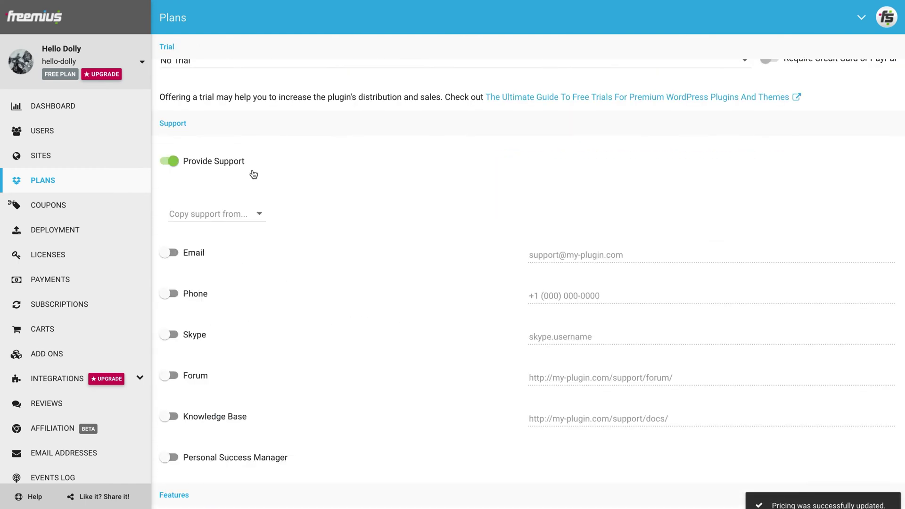
pyautogui.click(240, 210)
pyautogui.click(239, 262)
# Include all other plans' features, add 'Dream a Little Dream lyrics', and return to Plans.
pyautogui.scroll(-1, 290, 234)
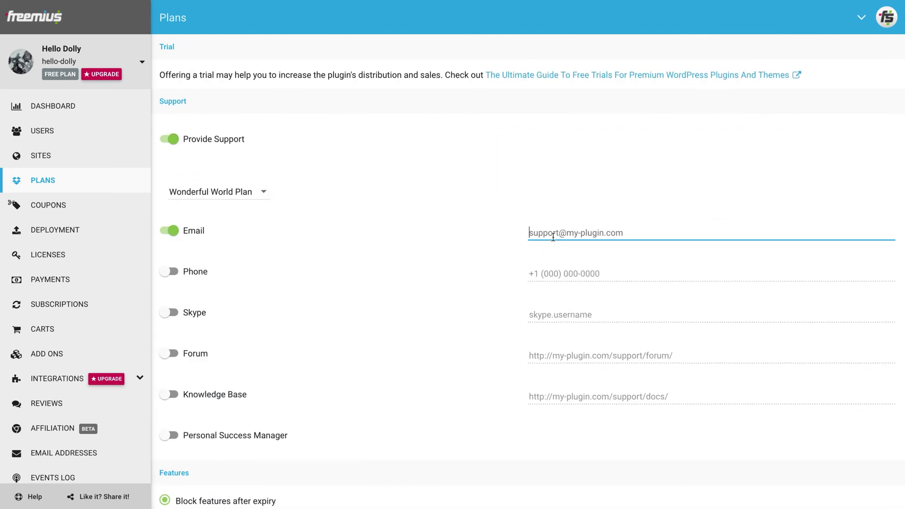
pyautogui.scroll(-6, 552, 236)
pyautogui.click(466, 294)
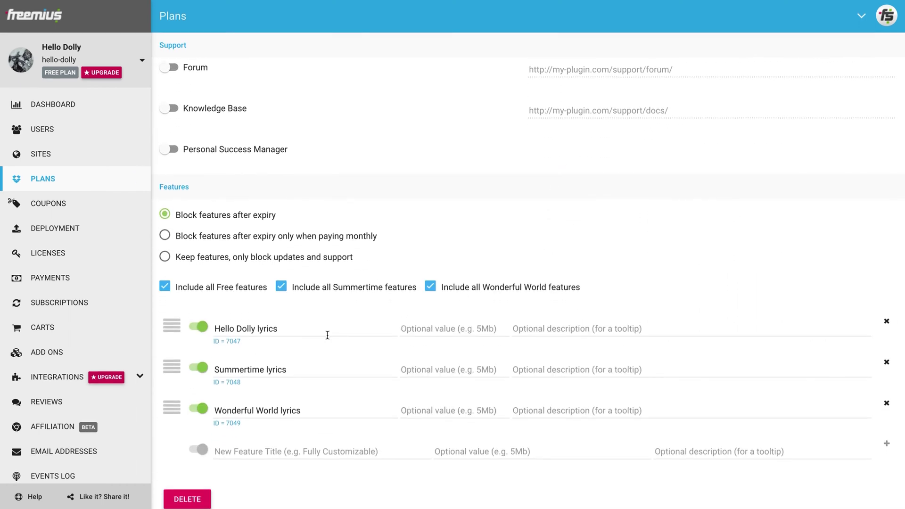
pyautogui.click(266, 450)
pyautogui.write('D')
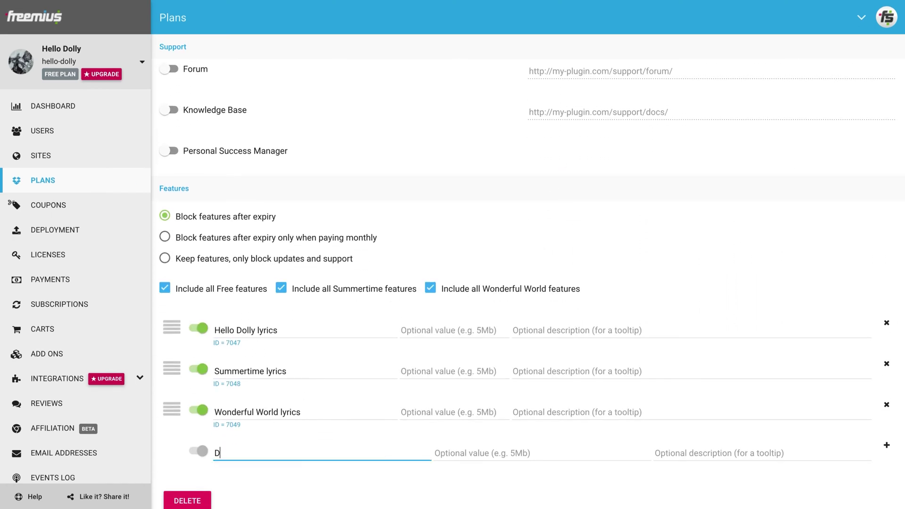
pyautogui.write('ream a Little Dream lyrics')
pyautogui.click(886, 445)
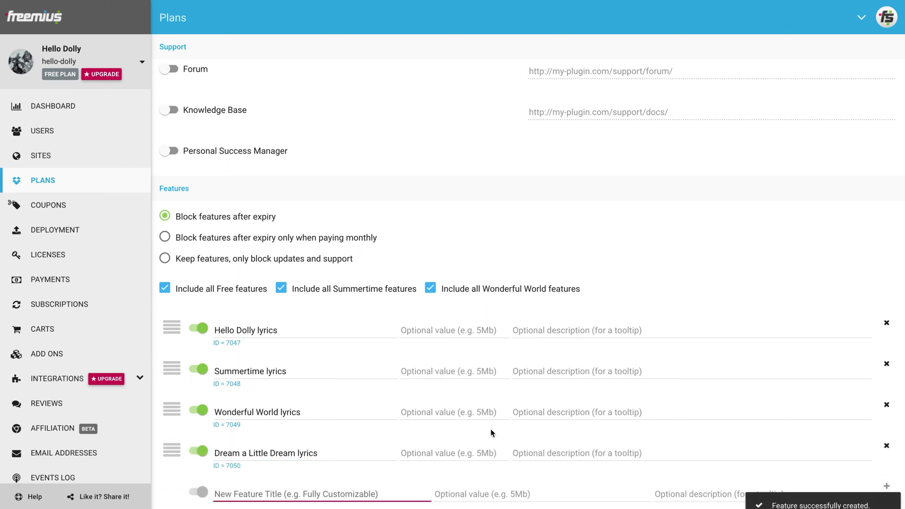
pyautogui.click(93, 177)
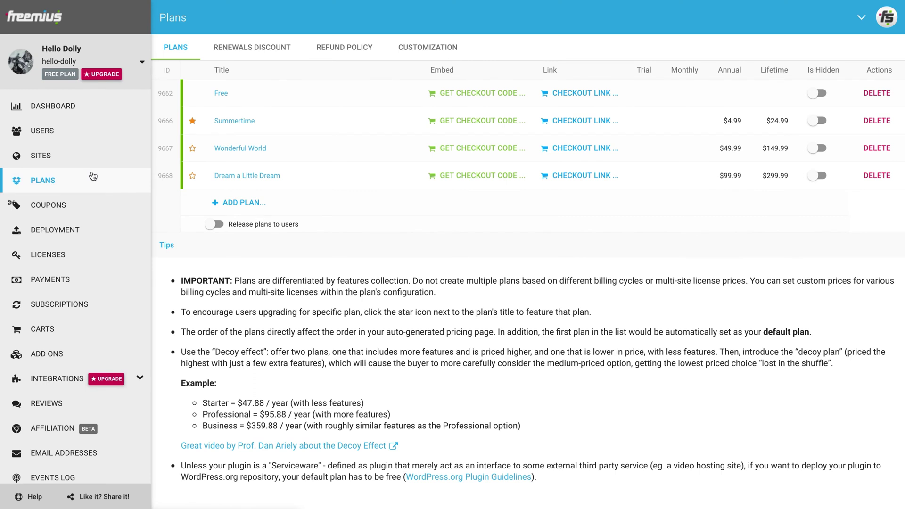
# Scroll the sidebar down to SDK Integration and open the guide.
pyautogui.scroll(-1, 93, 177)
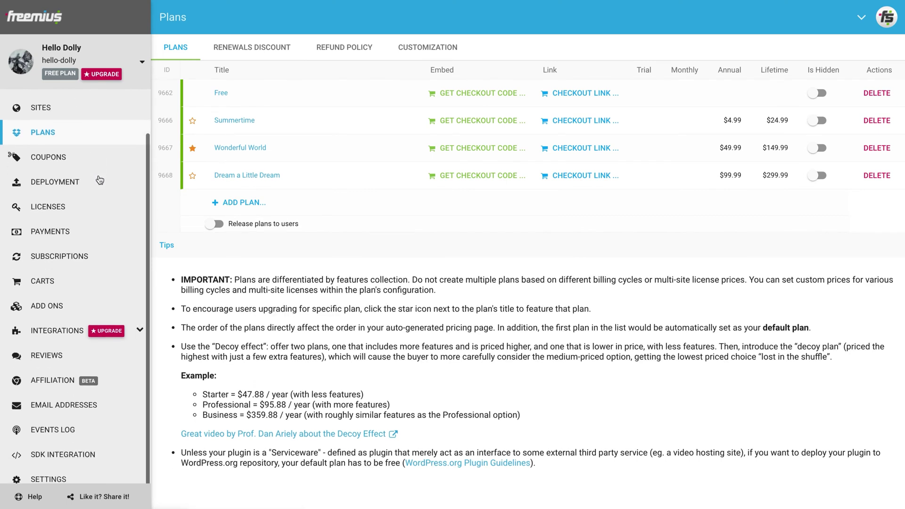
pyautogui.click(80, 456)
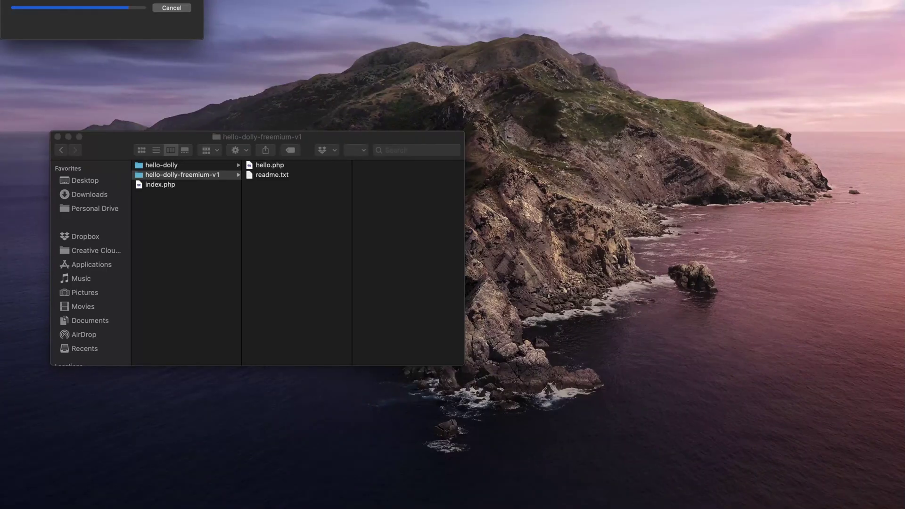
# Rename wordpress-sdk-master to 'freemius', drag it into hello-dolly-freemium-v1, and return to the browser.
pyautogui.click(596, 177)
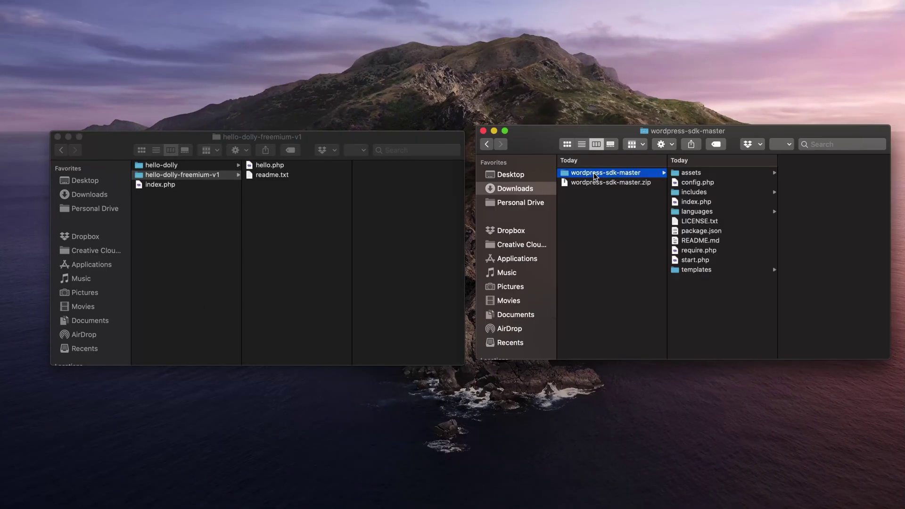
pyautogui.press('Return')
pyautogui.write('freemius')
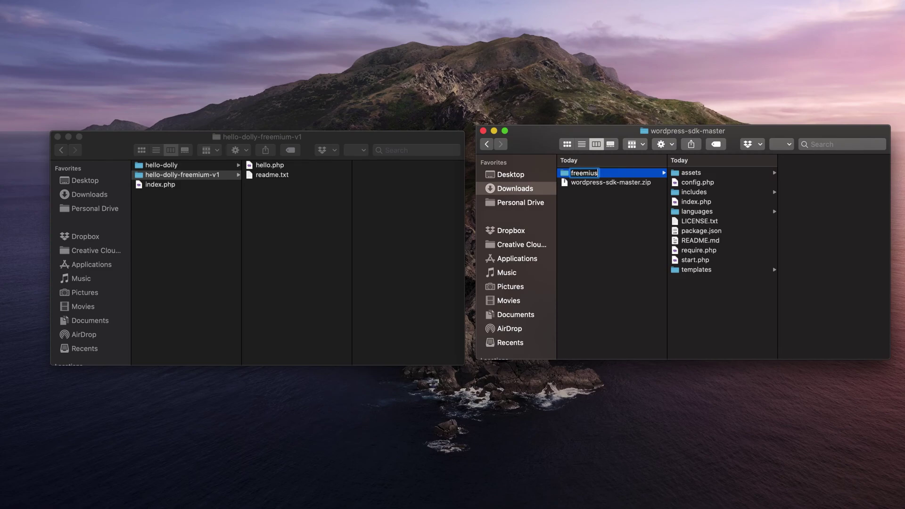
pyautogui.press('Return')
pyautogui.moveTo(586, 173); pyautogui.dragTo(308, 246)
pyautogui.hotkey('ctrl', 'Right')
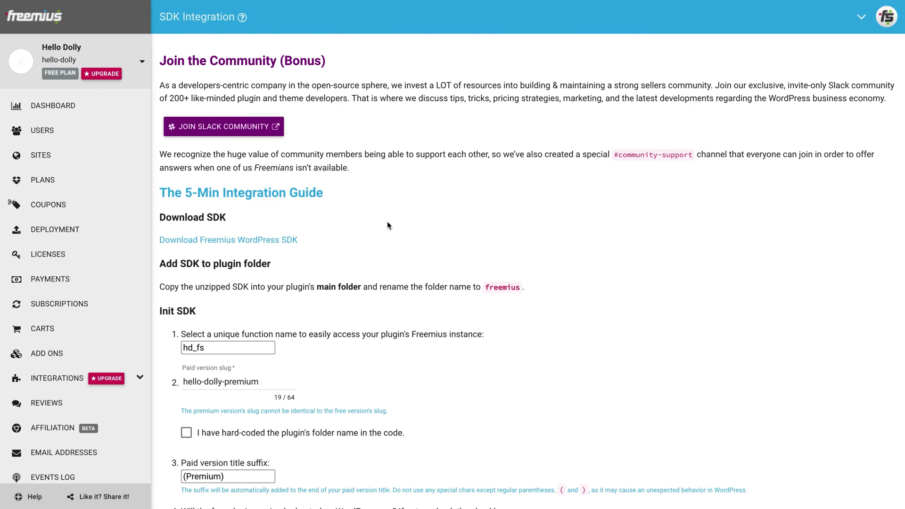
# In the Init SDK form, choose 'Yes, I have a top-level menu' for the 'hello-dolly' settings page.
pyautogui.scroll(-5, 388, 223)
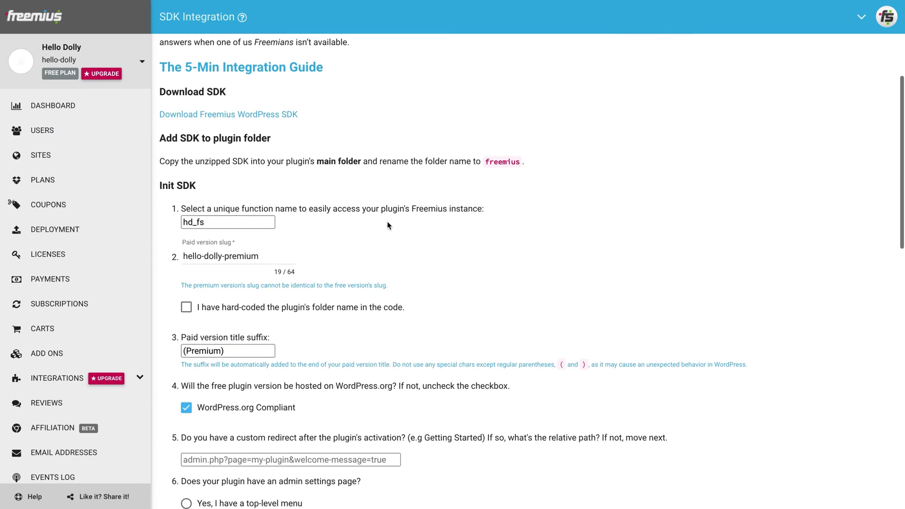
pyautogui.scroll(-3, 388, 225)
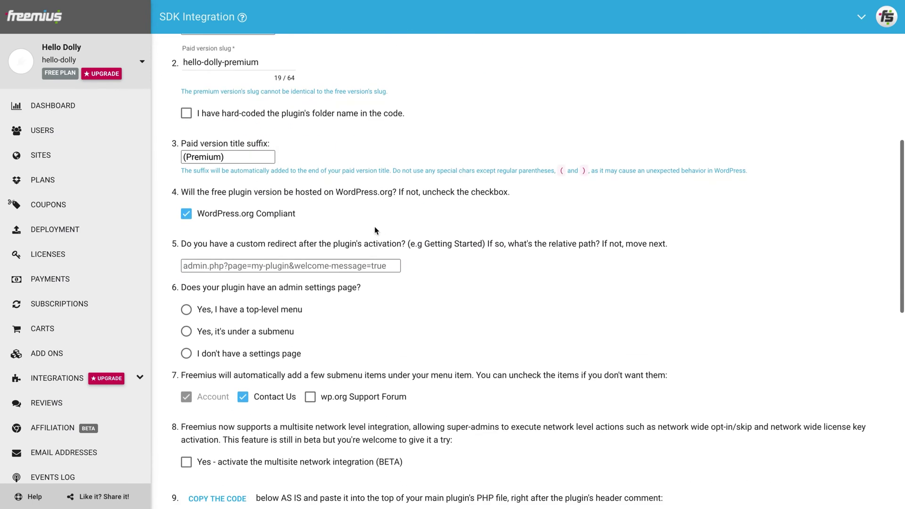
pyautogui.click(238, 315)
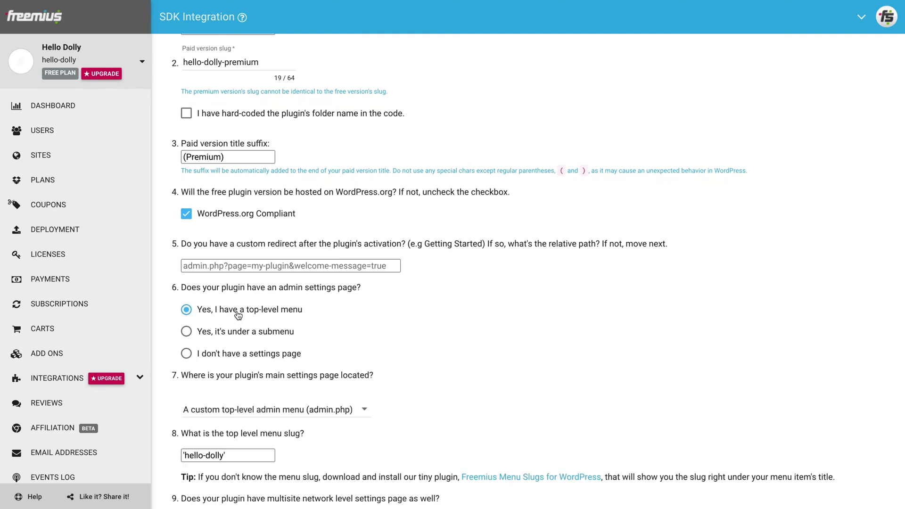
# Copy the generated Freemius SDK init code from step 12.
pyautogui.scroll(-4, 238, 315)
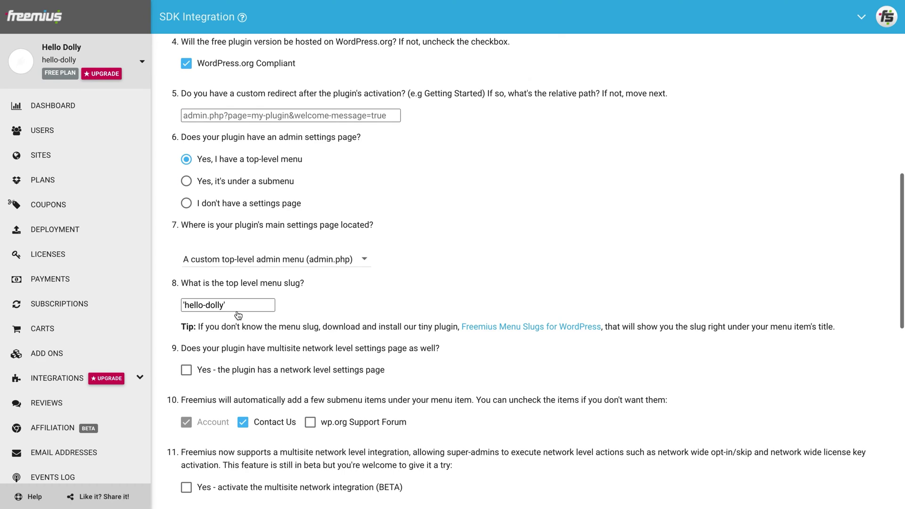
pyautogui.scroll(-10, 238, 315)
pyautogui.scroll(-2, 237, 312)
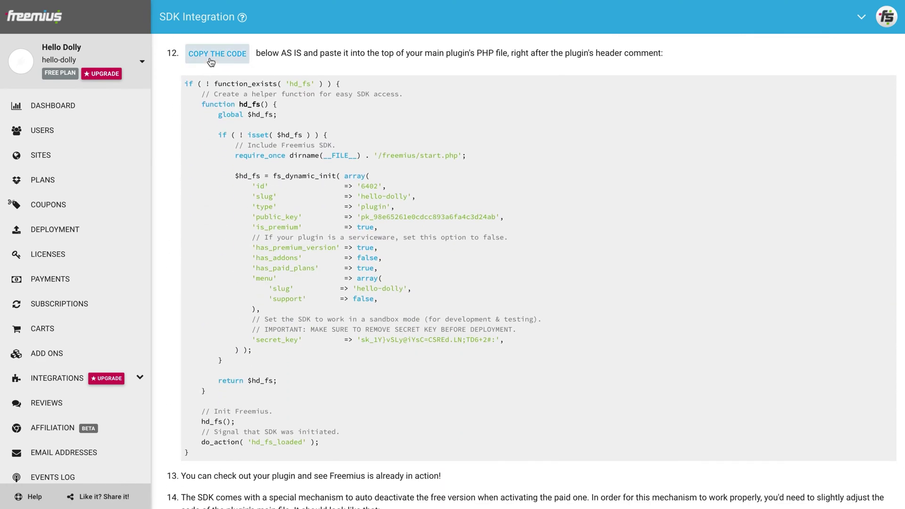
pyautogui.click(211, 62)
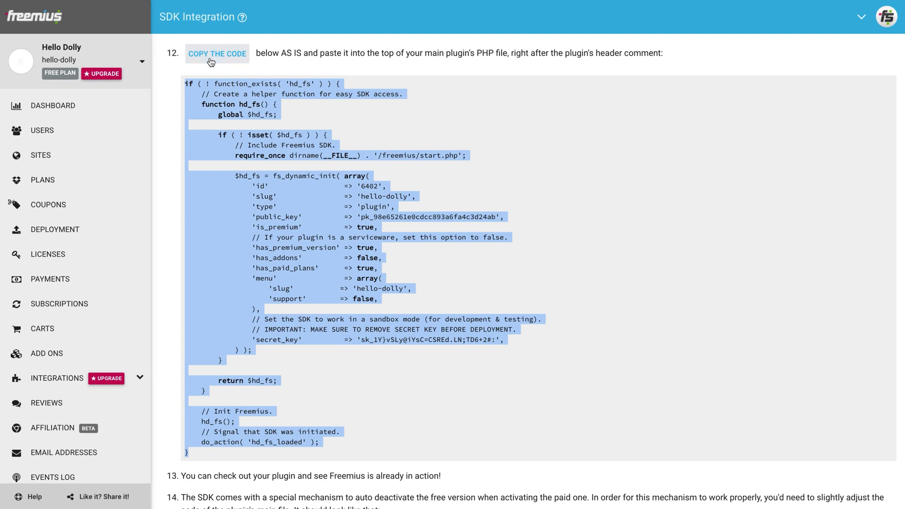
pyautogui.hotkey('ctrl', 'Right')
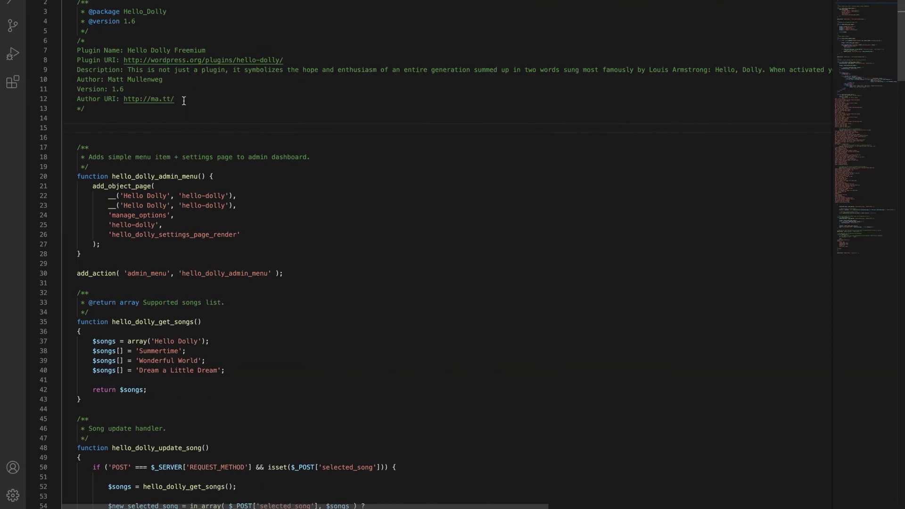
# Paste the Freemius SDK init code below the Hello Dolly plugin's header comment.
pyautogui.press('super+v')
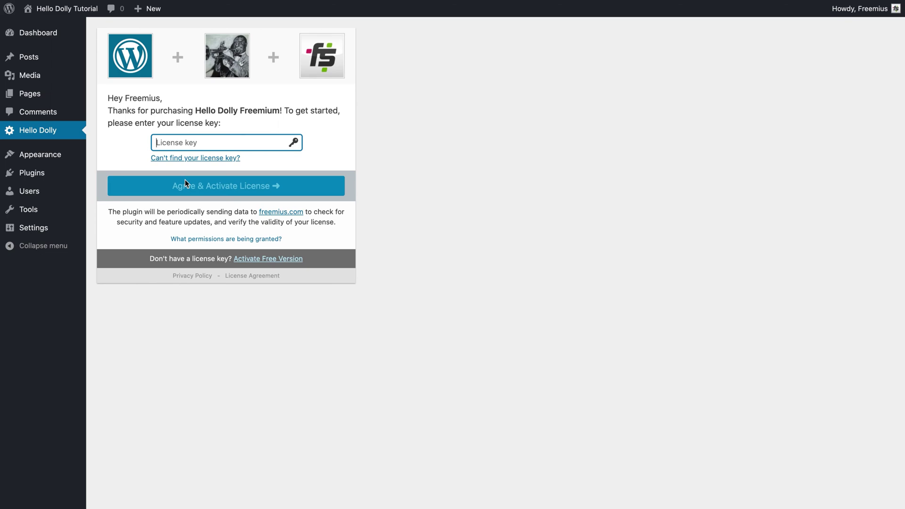
# Change 'is_premium' in the Freemius init block from true to false.
pyautogui.hotkey('ctrl', 'Right')
pyautogui.doubleClick(245, 263)
pyautogui.write('false')
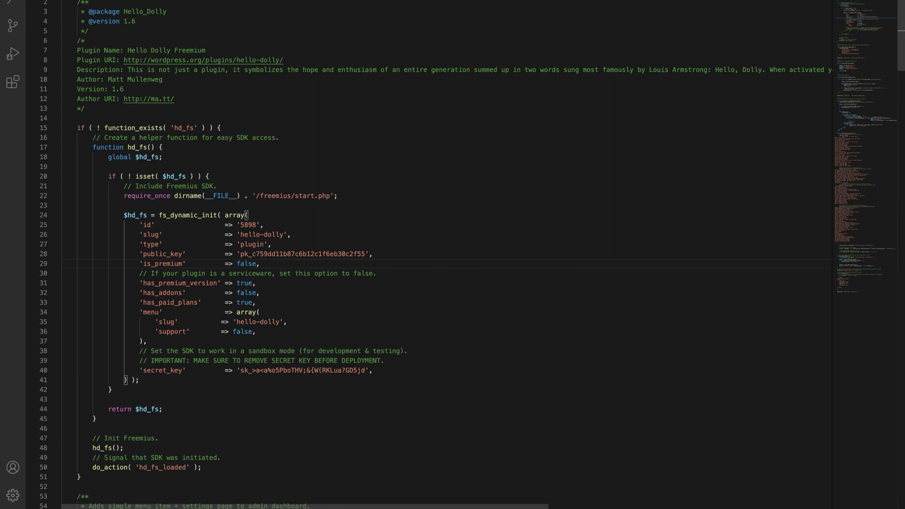
# Back in WordPress, choose Activate Free Version and skip the license key.
pyautogui.hotkey('ctrl', 'Left')
pyautogui.click(244, 264)
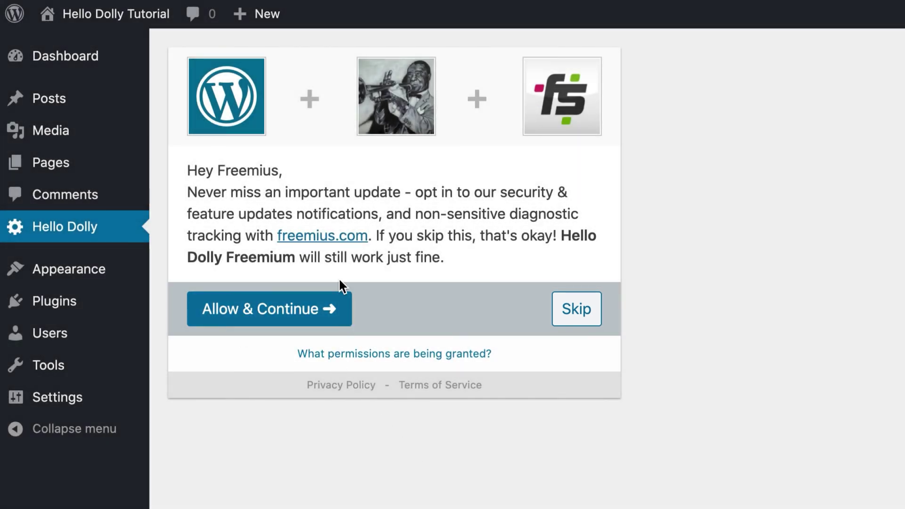
# Allow & Continue on the Hello Dolly Freemium opt-in screen.
pyautogui.click(276, 307)
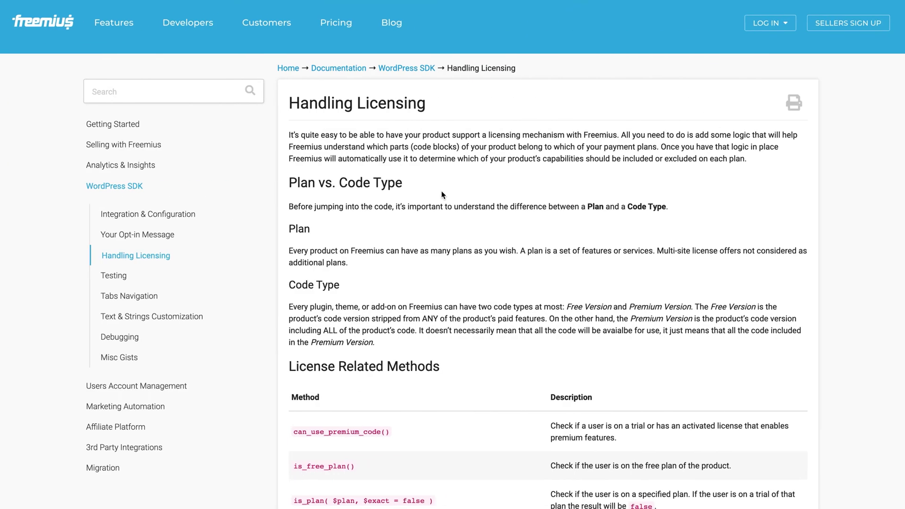
# Select can_use_premium_code__premium_only() in the Handling Licensing premium-only methods table.
pyautogui.scroll(-3, 442, 191)
pyautogui.scroll(-10, 442, 191)
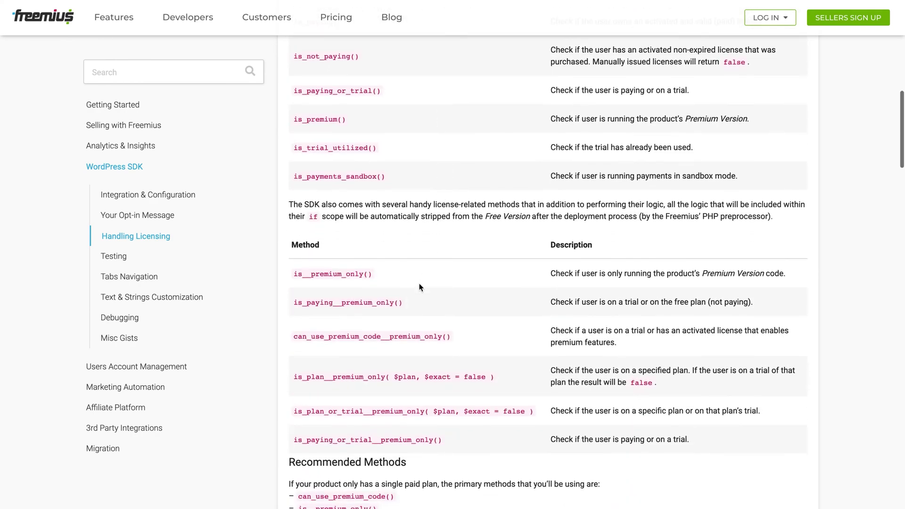
pyautogui.tripleClick(398, 333)
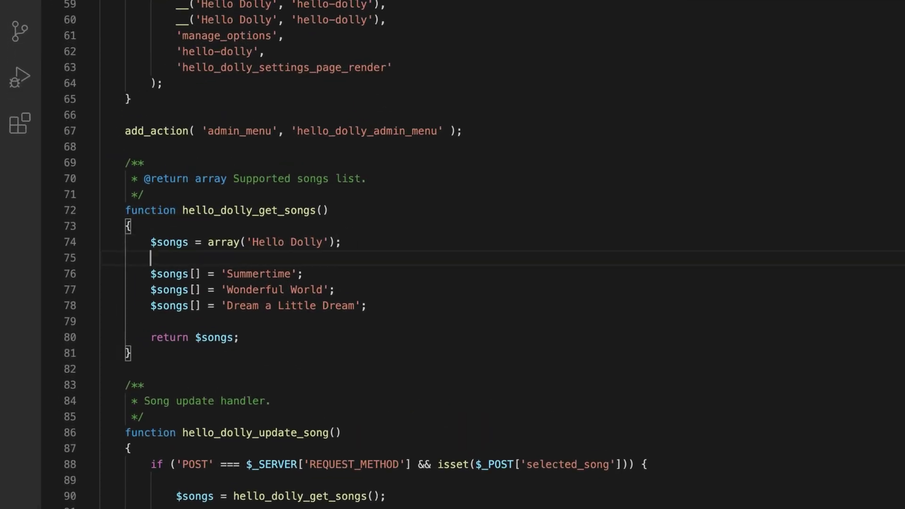
# Wrap the three extra songs in the premium-only check and rename my_fs to hd_fs.
pyautogui.write('if ( my_fs()->can_use_premium_code__premium_only() ) {')
pyautogui.press('BackSpace')
pyautogui.click(149, 271)
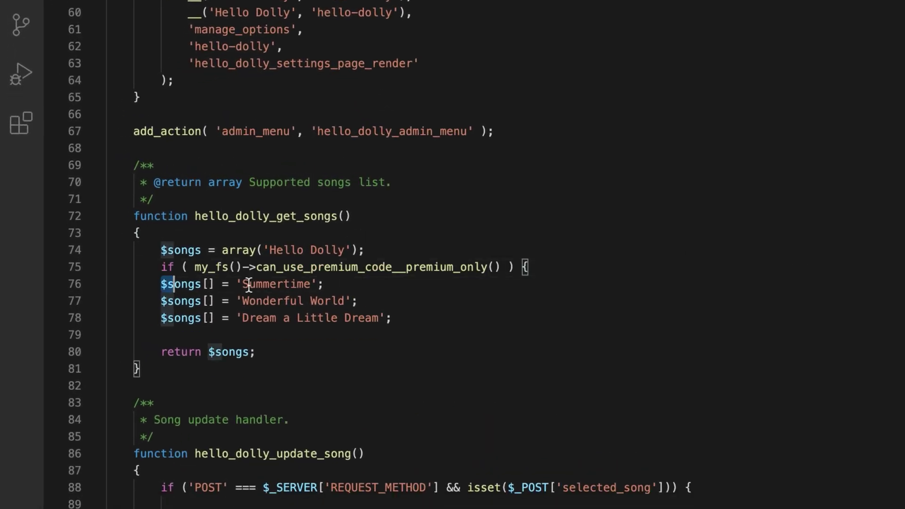
pyautogui.keyDown('shift'); pyautogui.click(408, 317); pyautogui.keyUp('shift')
pyautogui.press('Tab')
pyautogui.click(411, 333)
pyautogui.write('}')
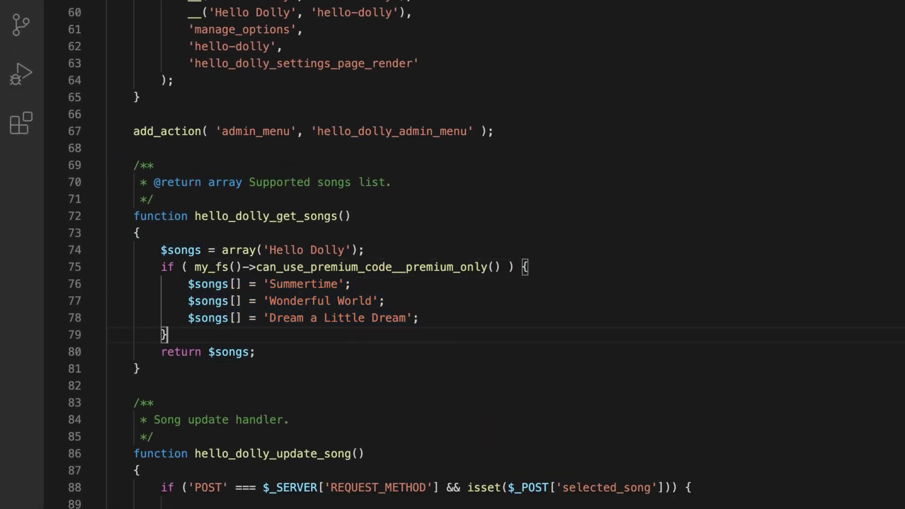
pyautogui.moveTo(208, 267); pyautogui.dragTo(195, 266)
pyautogui.write('hd')
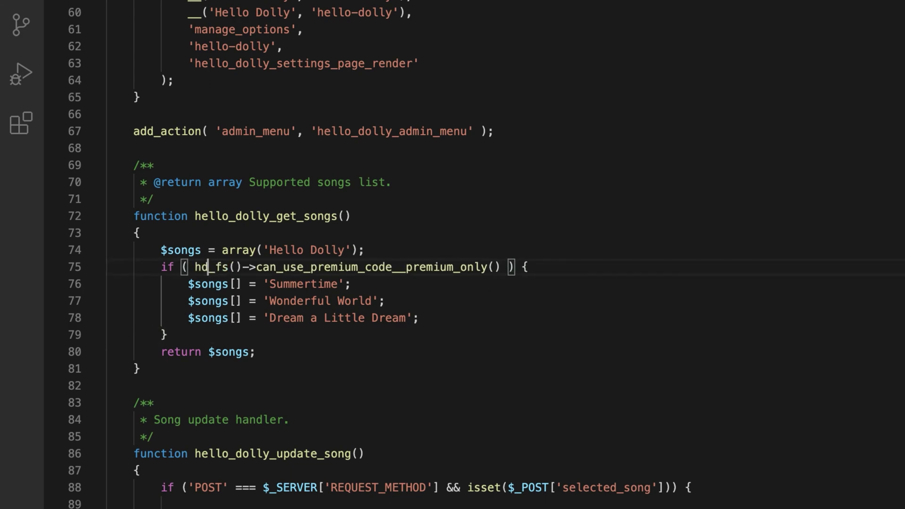
# Wrap the Summertime through Dream a Little Dream lyrics in a closed premium-only check.
pyautogui.scroll(-8, 307, 335)
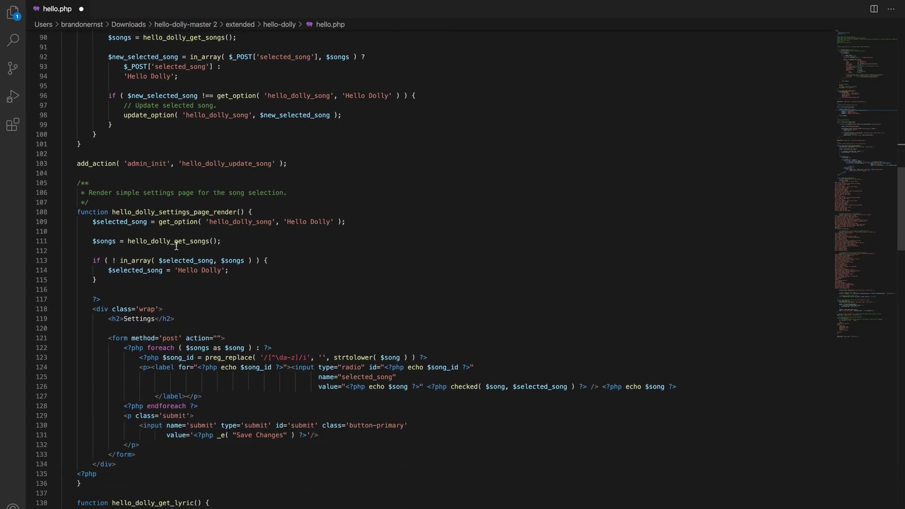
pyautogui.scroll(-15, 177, 246)
pyautogui.click(129, 358)
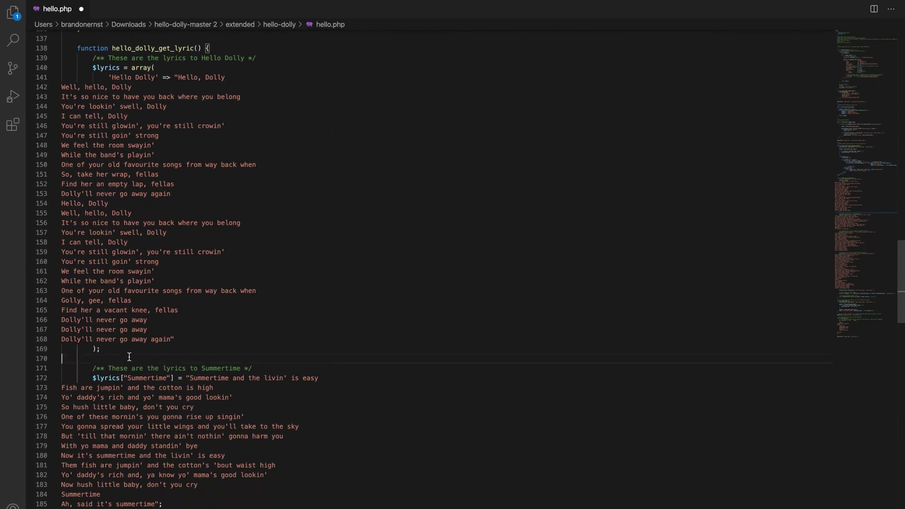
pyautogui.write('if ( my_fs()->can_use_premium_code__premium_only() ) {')
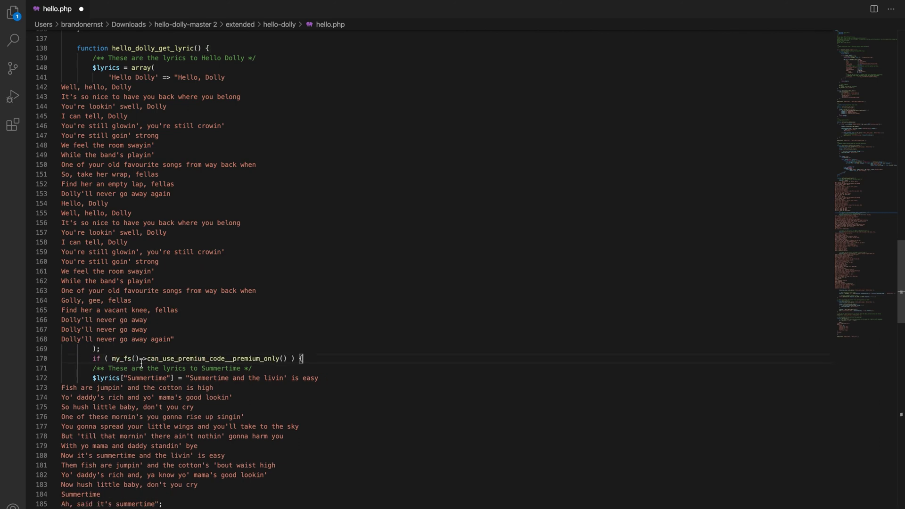
pyautogui.scroll(-2, 118, 370)
pyautogui.moveTo(93, 317); pyautogui.dragTo(188, 472)
pyautogui.scroll(-17, 163, 365)
pyautogui.press('Tab')
pyautogui.press('Tab')
pyautogui.press('Tab')
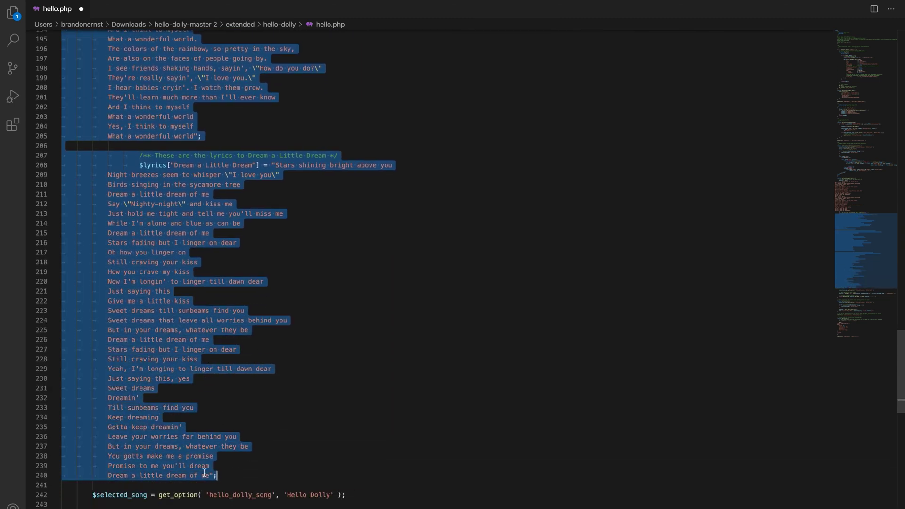
pyautogui.click(233, 476)
pyautogui.press('Return')
pyautogui.write('}')
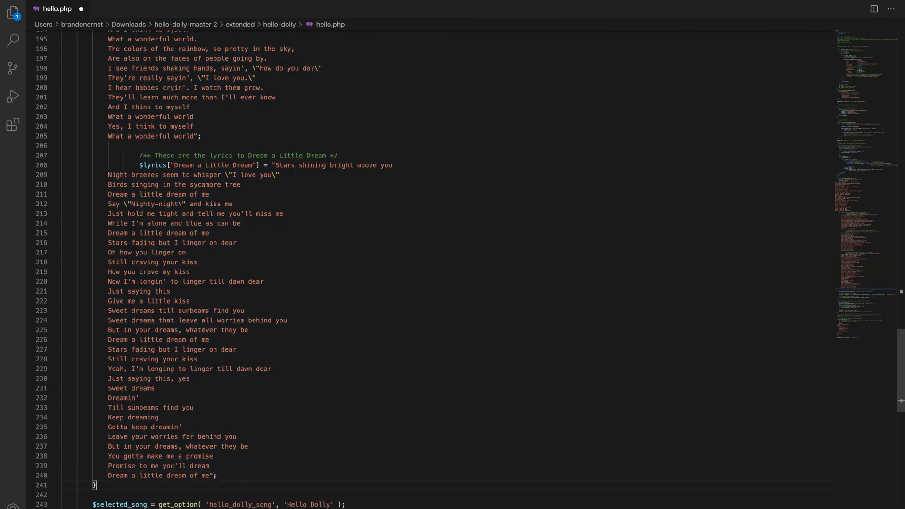
# Add a blank line above the can_use_premium_code__premium_only check.
pyautogui.scroll(15, 106, 236)
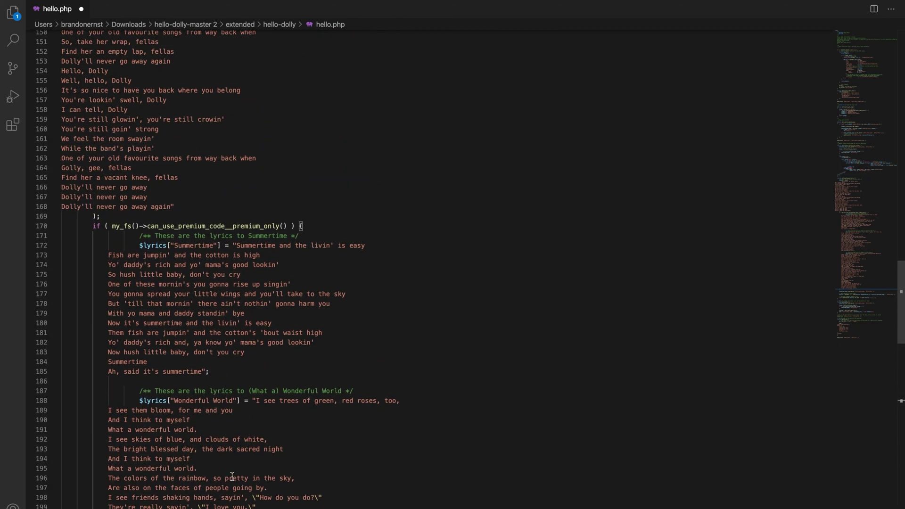
pyautogui.click(88, 226)
pyautogui.press('Return')
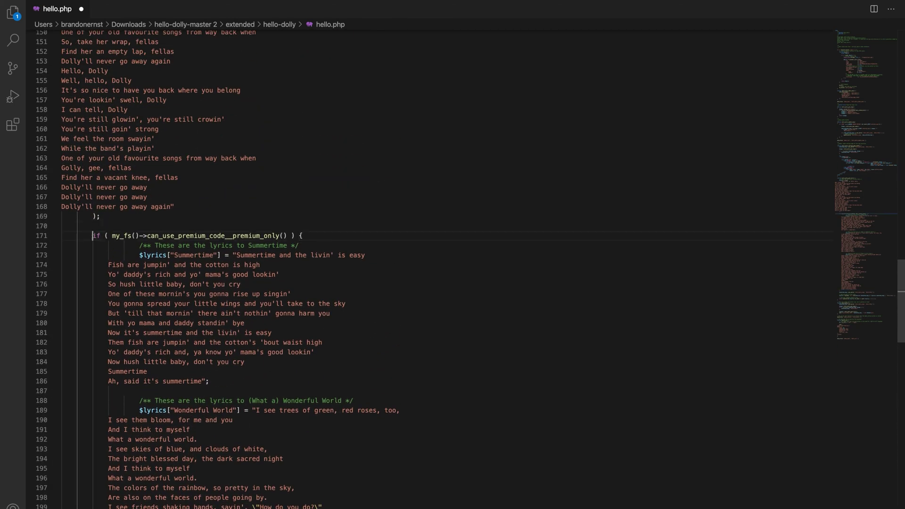
pyautogui.moveTo(112, 236); pyautogui.dragTo(289, 236)
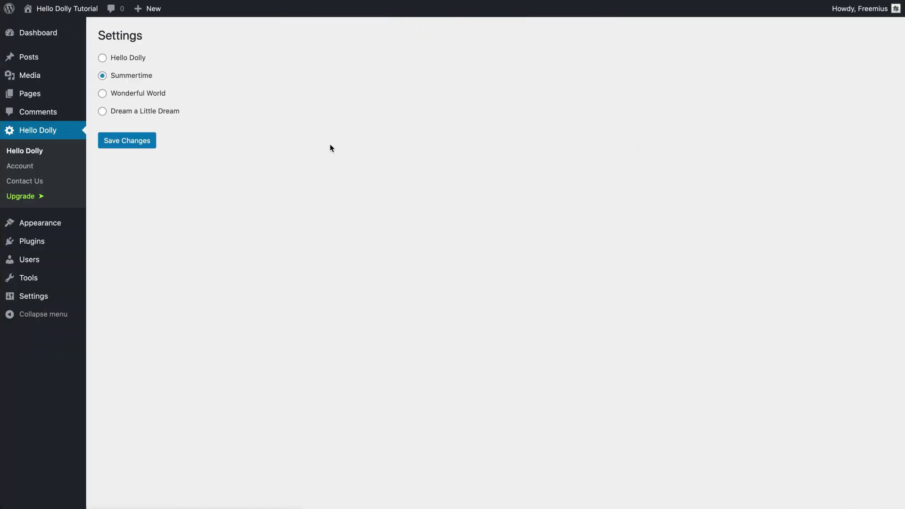
# Reload Hello Dolly settings to show only the free song, then open Plans and Pricing.
pyautogui.press('super+r')
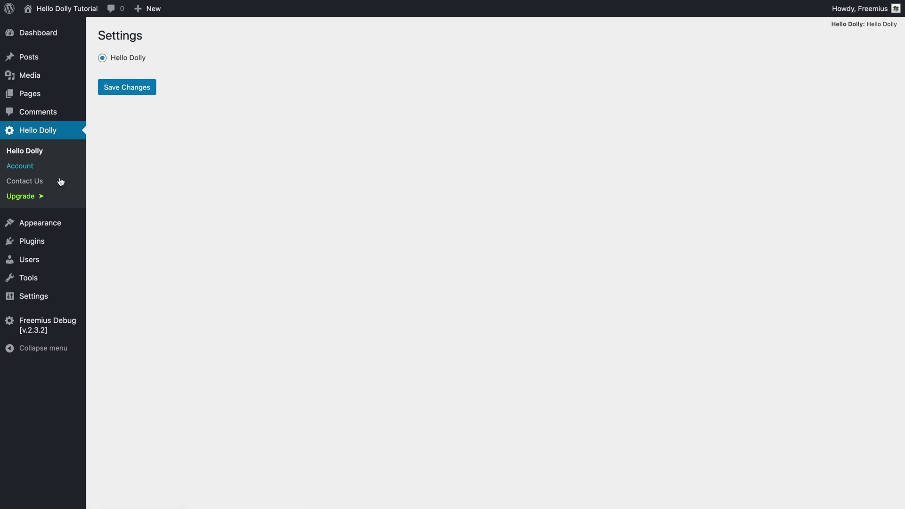
pyautogui.click(30, 197)
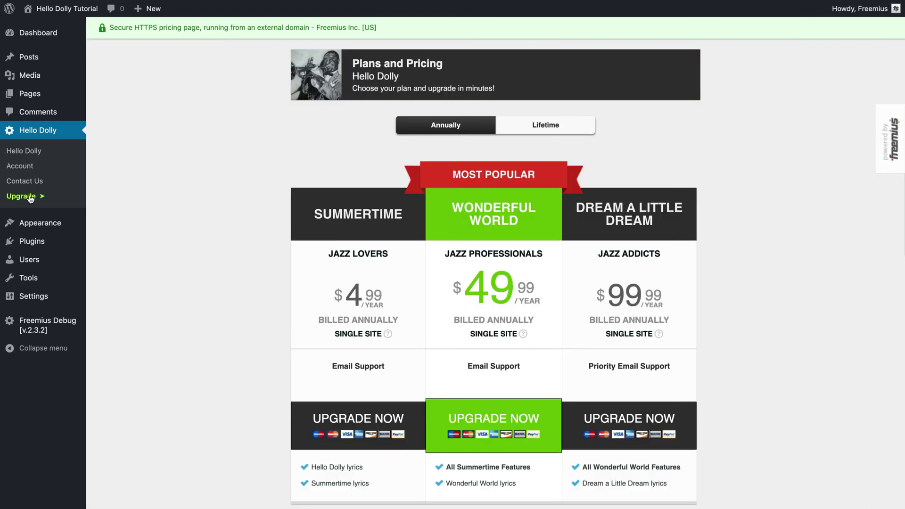
# Buy the Wonderful World plan in sandbox with a prefilled test card, then return to Hello Dolly settings.
pyautogui.click(480, 421)
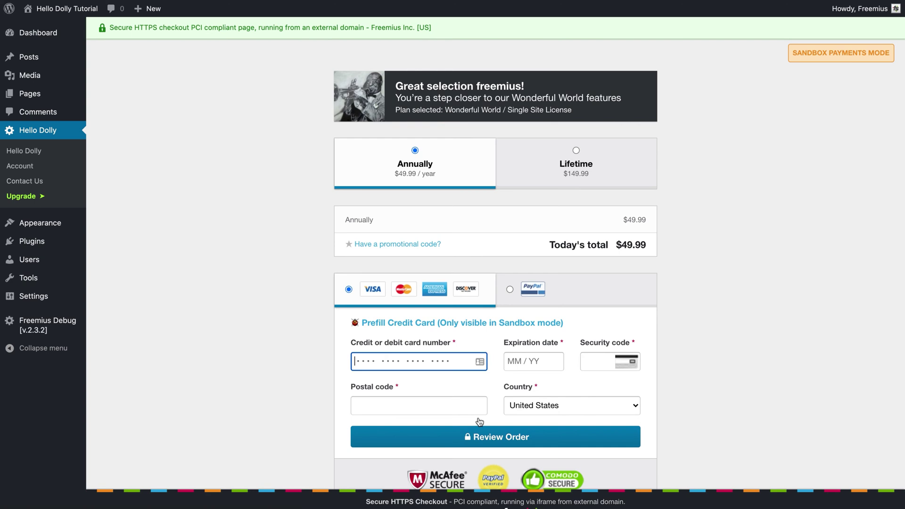
pyautogui.click(488, 324)
pyautogui.click(490, 434)
pyautogui.click(490, 414)
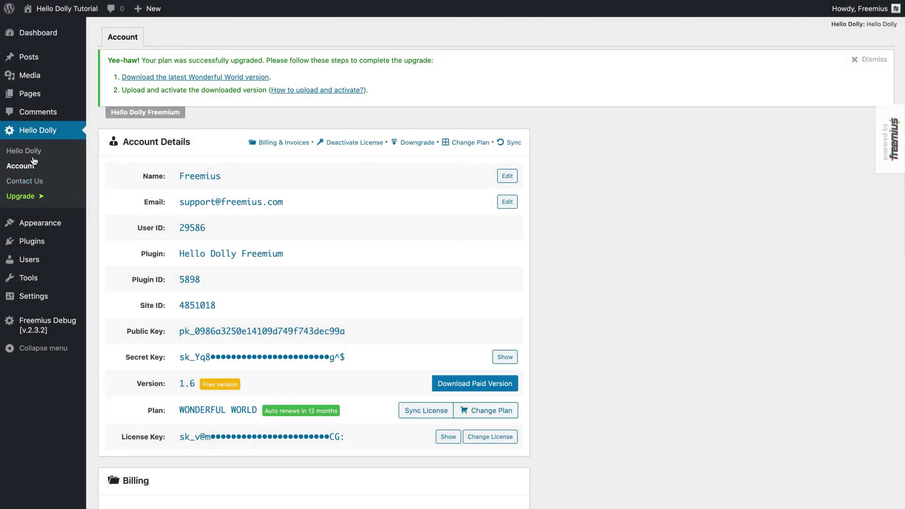
pyautogui.click(27, 152)
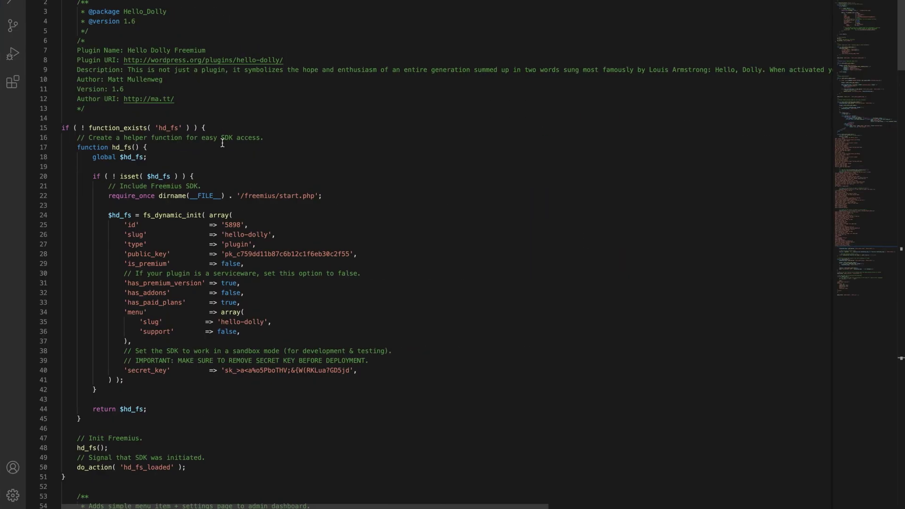
# Change 'is_premium' on line 29 of hello.php from false back to true.
pyautogui.doubleClick(229, 264)
pyautogui.write('true')
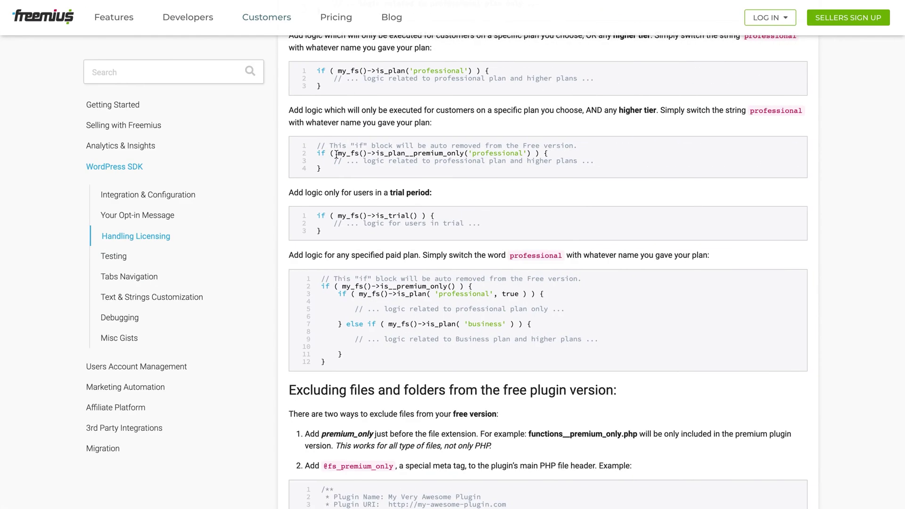
# Select the if ( my_fs()->is_plan(...) ) example line in the Handling Licensing docs to copy it.
pyautogui.moveTo(338, 292); pyautogui.dragTo(546, 294)
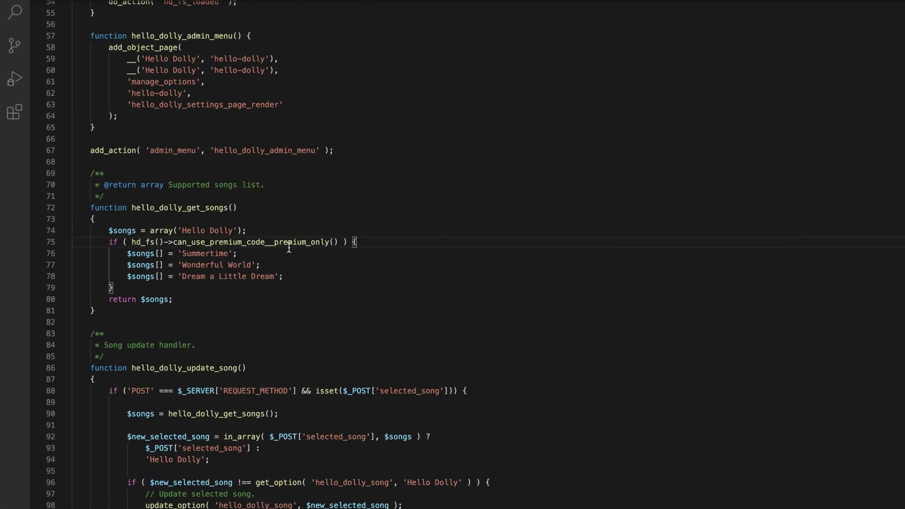
# Paste the is_plan check into the songs function, indenting the premium songs and closing after Summertime.
pyautogui.write("if ( my_fs()->is_plan('professional') ) {")
pyautogui.press('BackSpace')
pyautogui.moveTo(178, 294)
pyautogui.mouseDown()
pyautogui.moveTo(404, 318)
pyautogui.moveTo(439, 307)
pyautogui.mouseUp()
pyautogui.press('Tab')
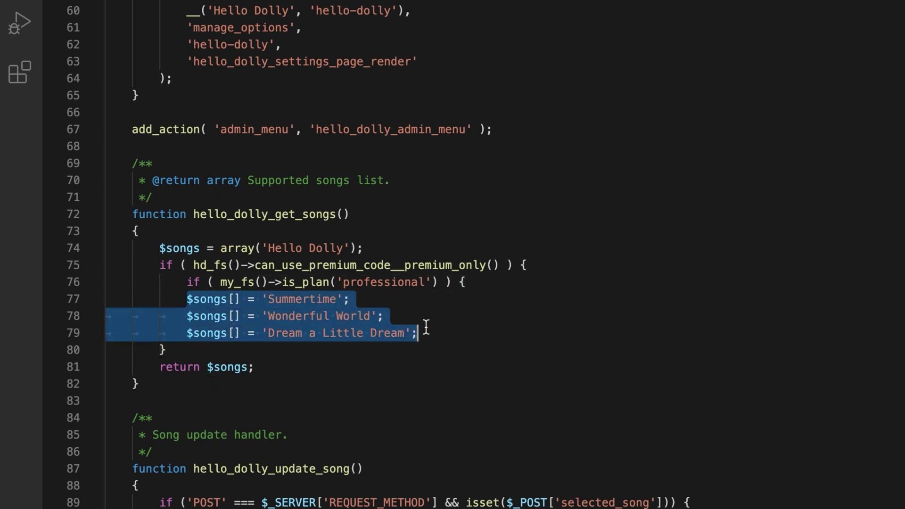
pyautogui.click(459, 302)
pyautogui.press('Return')
pyautogui.write('}')
pyautogui.press('Return')
# Add separate is_plan checks with closing braces around the Wonderful World and Dream songs.
pyautogui.write("if ( my_fs()->is_plan('professional') ) {")
pyautogui.press('Delete')
pyautogui.press('Return')
pyautogui.write('}')
pyautogui.press('Return')
pyautogui.write("if ( my_fs()->is_plan('professional') ) {")
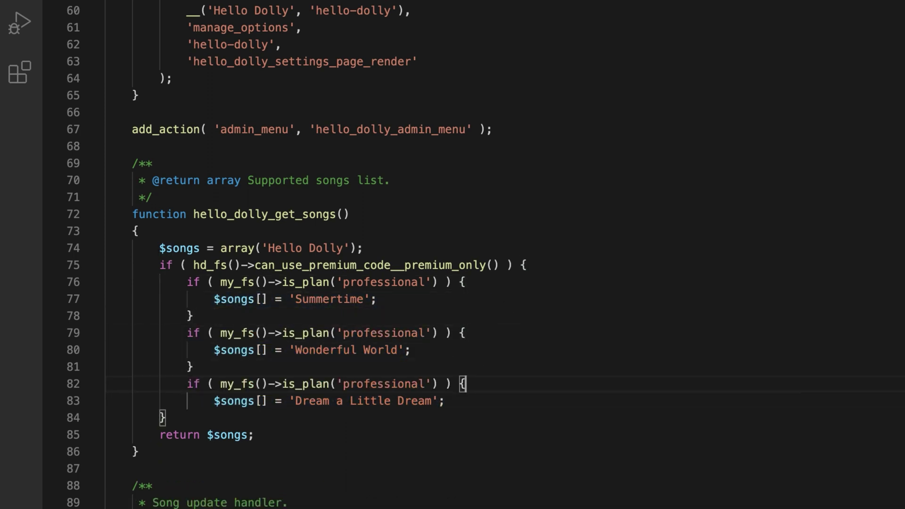
pyautogui.press('Down')
pyautogui.press('Return')
pyautogui.write('}')
# In the three song checks, change my_fs to hd_fs and plans to summertime, wonderful, dream.
pyautogui.doubleClick(235, 282)
pyautogui.write('hd_fs')
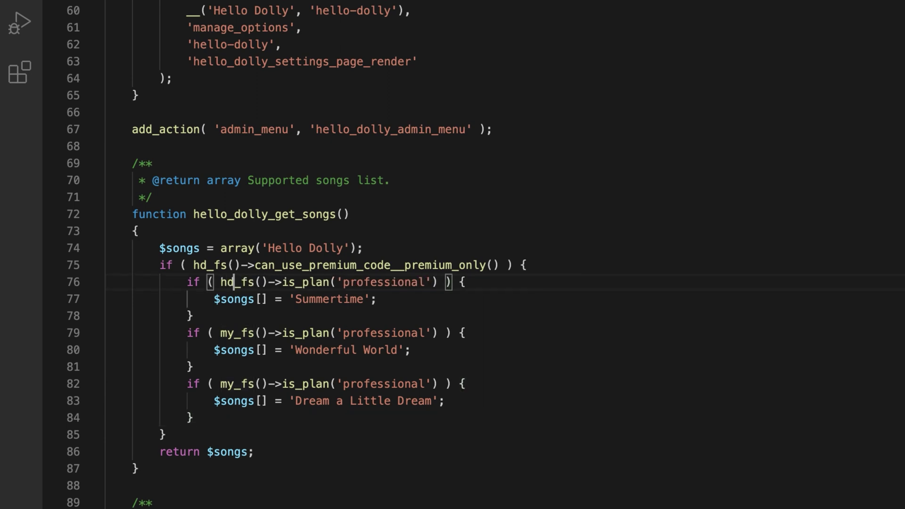
pyautogui.doubleClick(234, 333)
pyautogui.write('hd_fs')
pyautogui.doubleClick(233, 384)
pyautogui.write('hd_fs')
pyautogui.doubleClick(372, 282)
pyautogui.write('summertime')
pyautogui.doubleClick(373, 333)
pyautogui.write('wonderful')
pyautogui.doubleClick(380, 384)
pyautogui.write('dream')
# Copy the summertime check and wrap the Summertime lyrics in it with a closing brace.
pyautogui.click(434, 279)
pyautogui.moveTo(453, 282); pyautogui.dragTo(188, 282)
pyautogui.hotkey('ctrl', 'c')
pyautogui.scroll(-15, 275, 359)
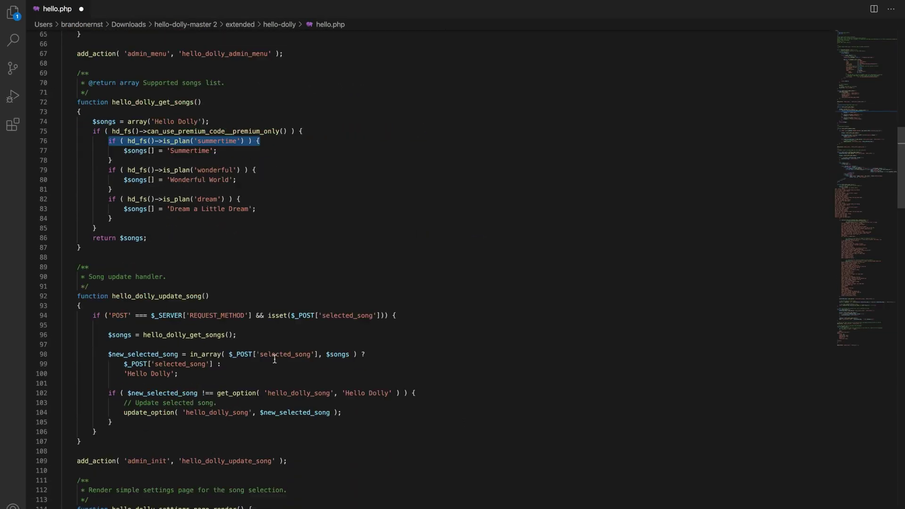
pyautogui.scroll(-15, 274, 360)
pyautogui.click(305, 326)
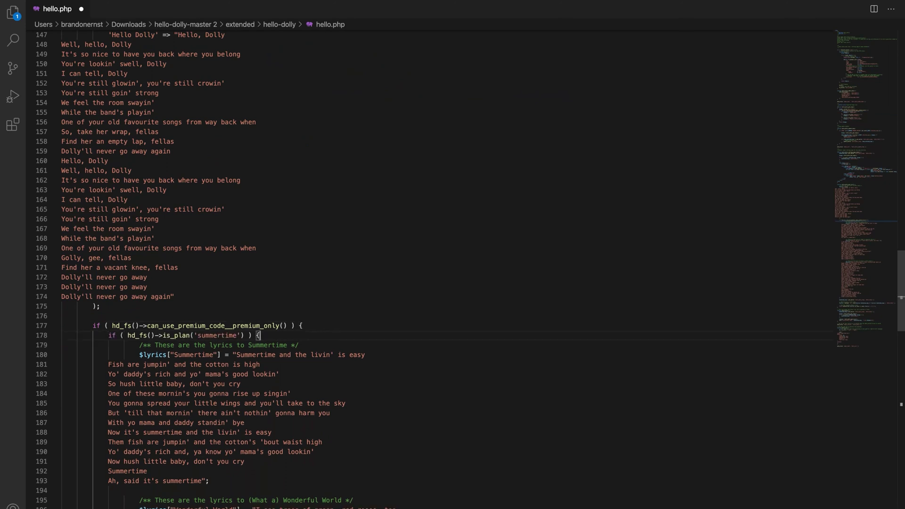
pyautogui.scroll(-2, 289, 348)
pyautogui.press('Return')
pyautogui.hotkey('ctrl', 'v')
pyautogui.click(218, 434)
pyautogui.press('Return')
pyautogui.write('}')
pyautogui.press('Down')
# Wrap the Wonderful World lyrics in a 'wonderful' plan check with a closing brace.
pyautogui.hotkey('ctrl', 'v')
pyautogui.scroll(-2, 292, 416)
pyautogui.doubleClick(221, 357)
pyautogui.write('wonderful')
pyautogui.scroll(-2, 292, 283)
pyautogui.click(203, 445)
pyautogui.press('Return')
pyautogui.write('}')
# Wrap the Dream a Little Dream lyrics in a 'dream' plan check with a closing brace.
pyautogui.press('Down')
pyautogui.hotkey('ctrl', 'v')
pyautogui.scroll(-1, 214, 449)
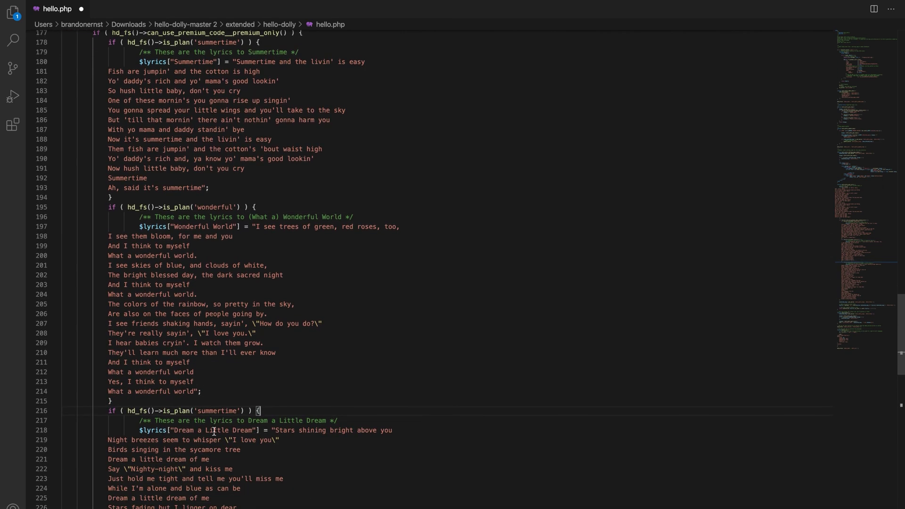
pyautogui.doubleClick(222, 411)
pyautogui.write('dream')
pyautogui.scroll(-5, 226, 471)
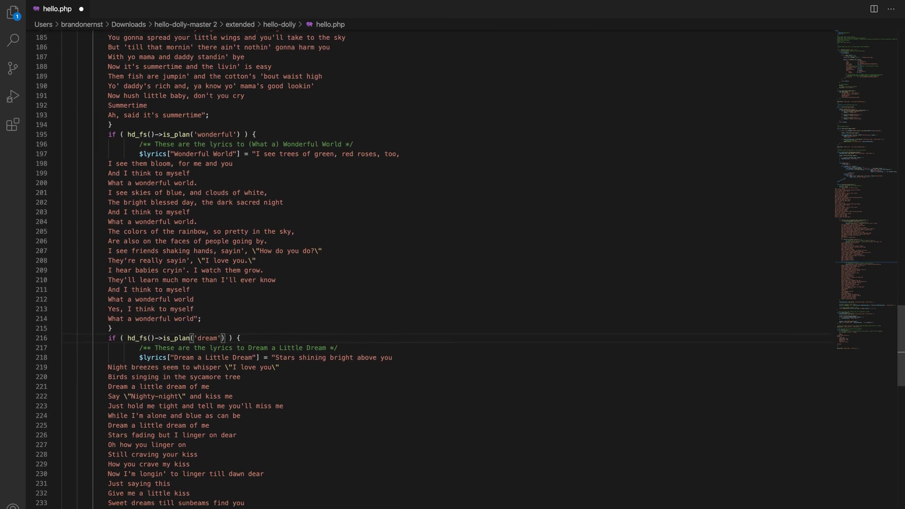
pyautogui.click(226, 481)
pyautogui.press('Return')
pyautogui.write('}')
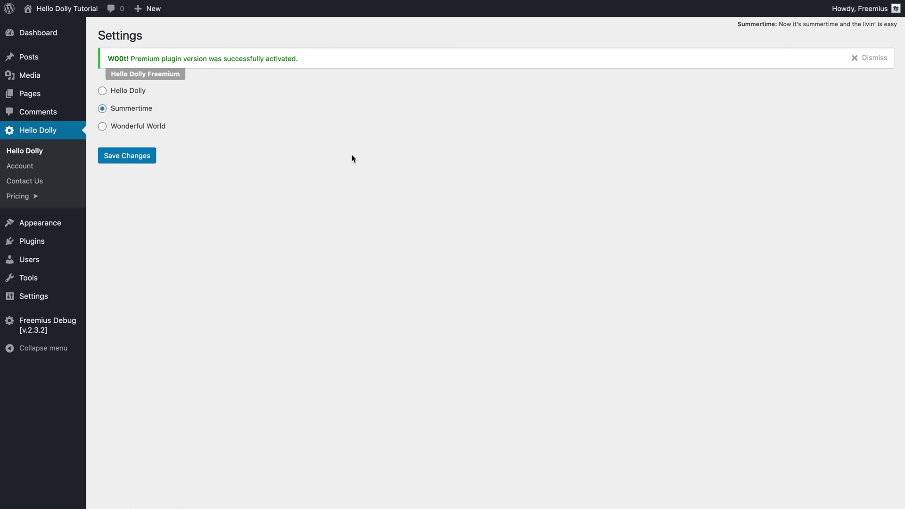
# Switch to the desktop space showing the Finder plugins folder.
pyautogui.hotkey('ctrl', 'Left')
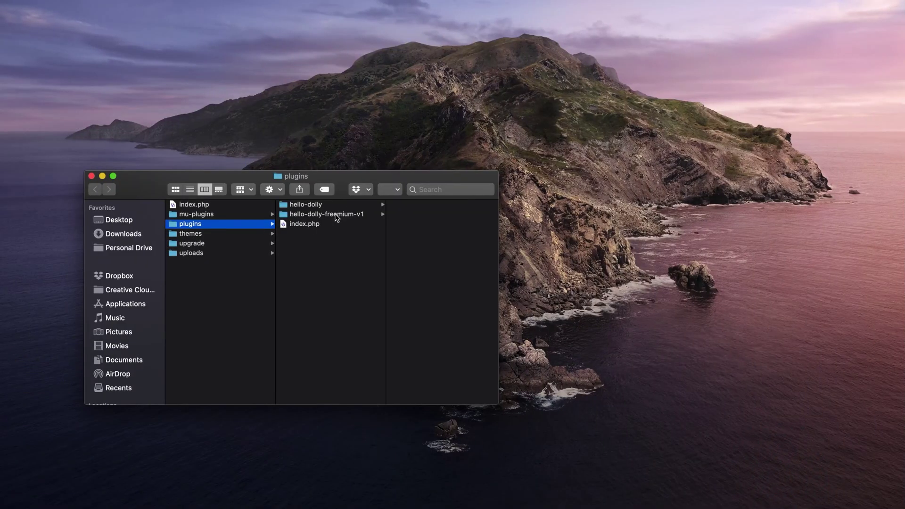
# Compress hello-dolly-freemium-v1 into a zip, move it to Downloads, and return to Freemius.
pyautogui.rightClick(335, 215)
pyautogui.click(374, 276)
pyautogui.moveTo(332, 227); pyautogui.dragTo(135, 231)
pyautogui.hotkey('ctrl', 'Right')
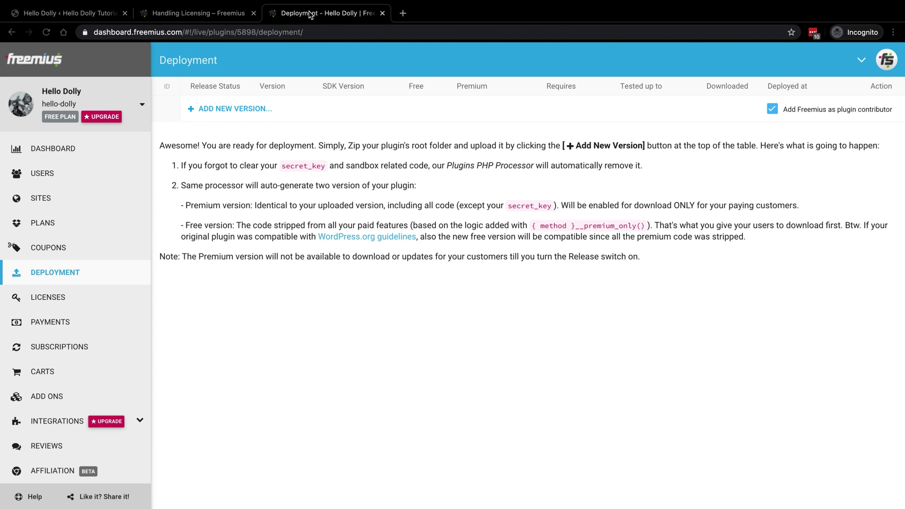
# Deploy hello-dolly-freemium-v1.zip as a new version, then inspect the generated free hello.php in VS Code.
pyautogui.click(241, 109)
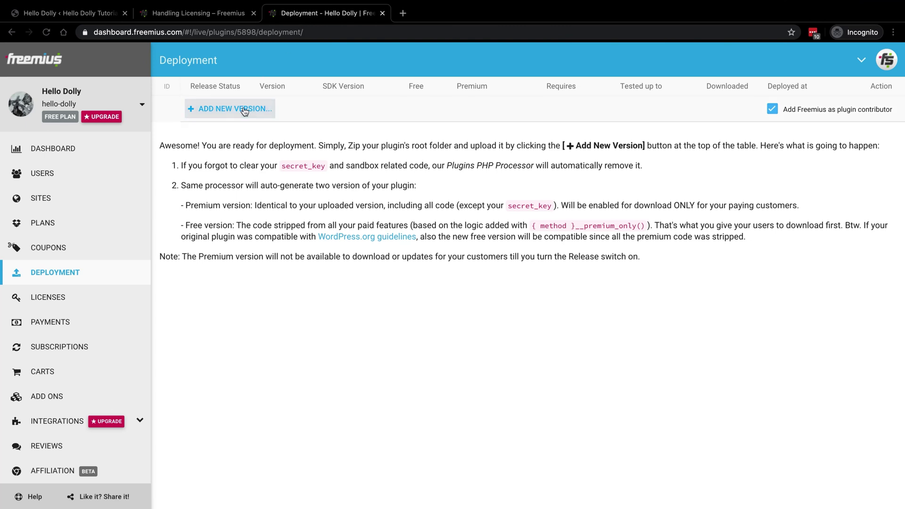
pyautogui.doubleClick(375, 39)
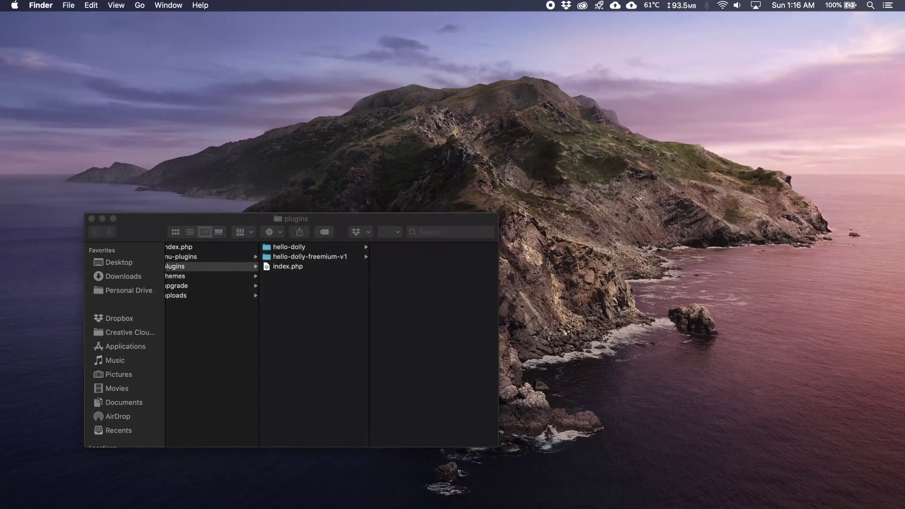
pyautogui.click(151, 254)
pyautogui.click(272, 264)
pyautogui.rightClick(271, 265)
pyautogui.moveTo(359, 281)
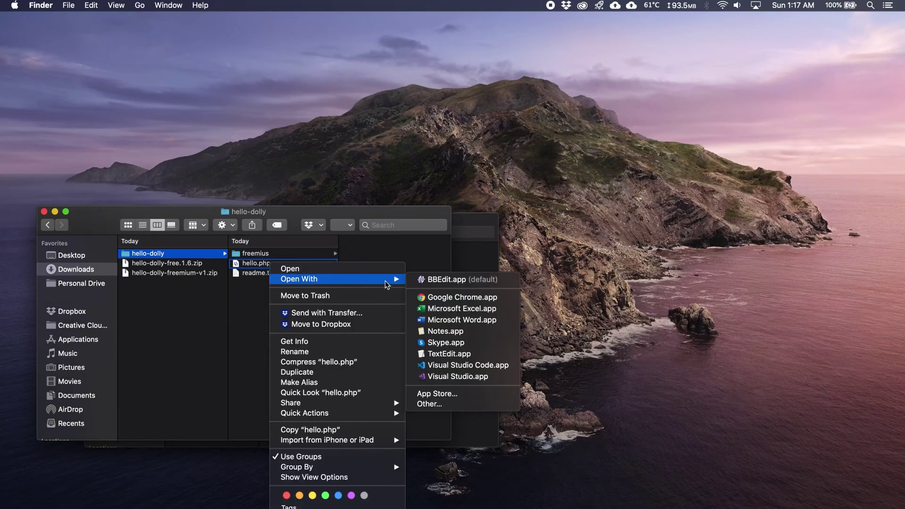
pyautogui.click(456, 365)
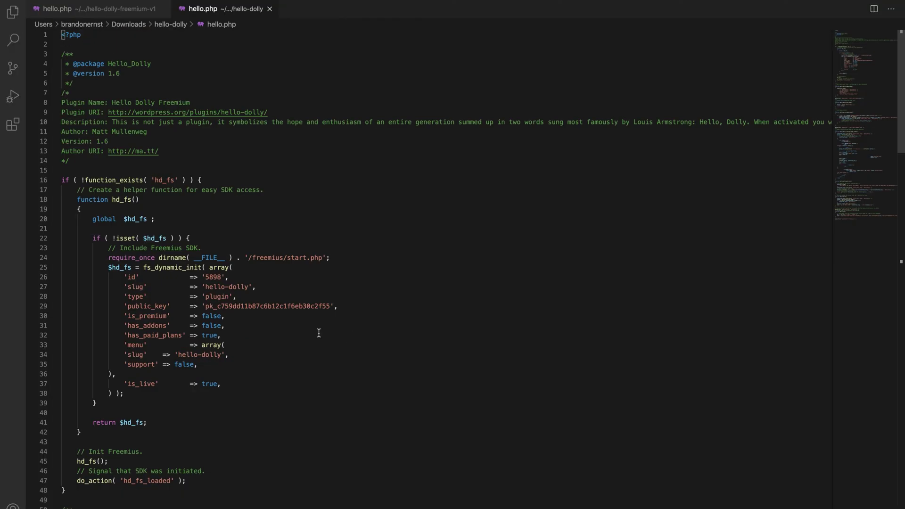
pyautogui.scroll(-10, 319, 333)
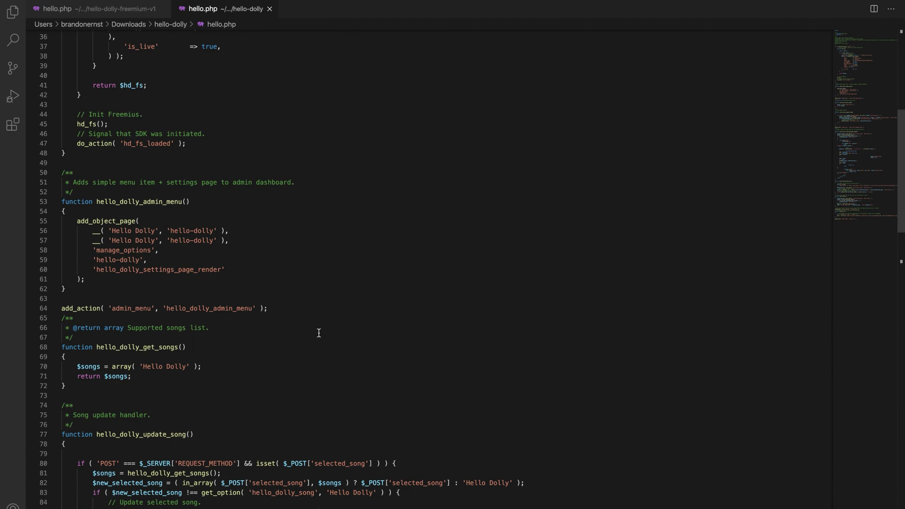
pyautogui.moveTo(84, 387); pyautogui.dragTo(81, 357)
pyautogui.click(105, 357)
pyautogui.scroll(-7, 105, 356)
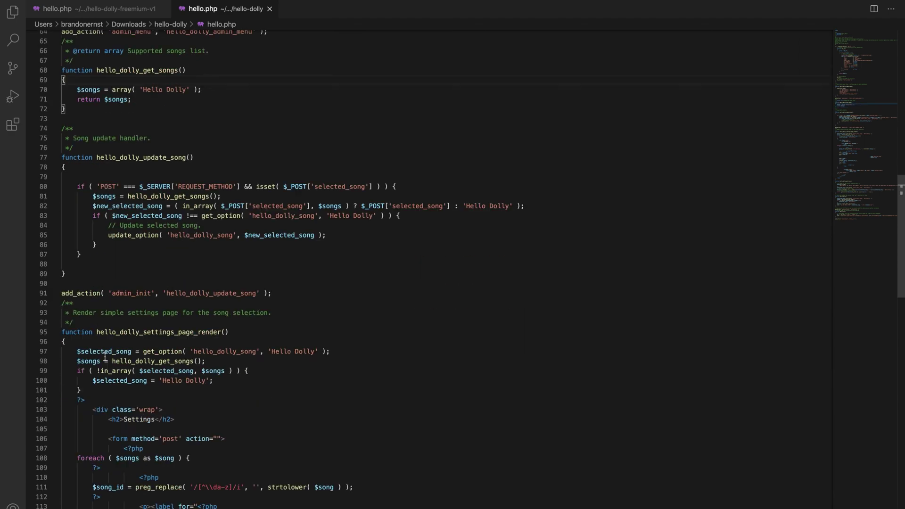